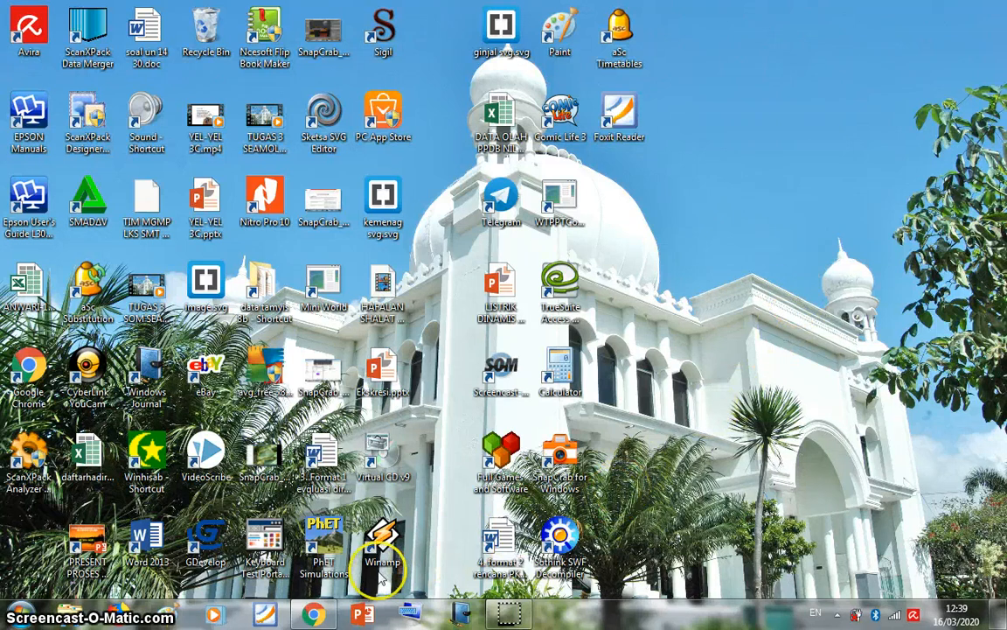
- Switch to Google Chrome, search for "google classroom" and open the Google Classroom site from the results
click(314, 615)
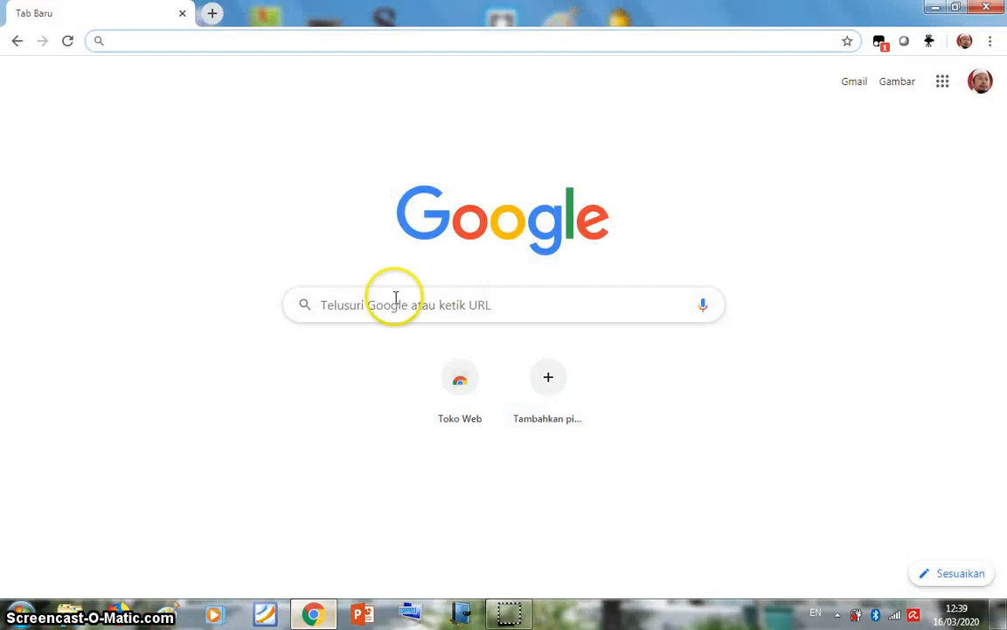
text(goo)
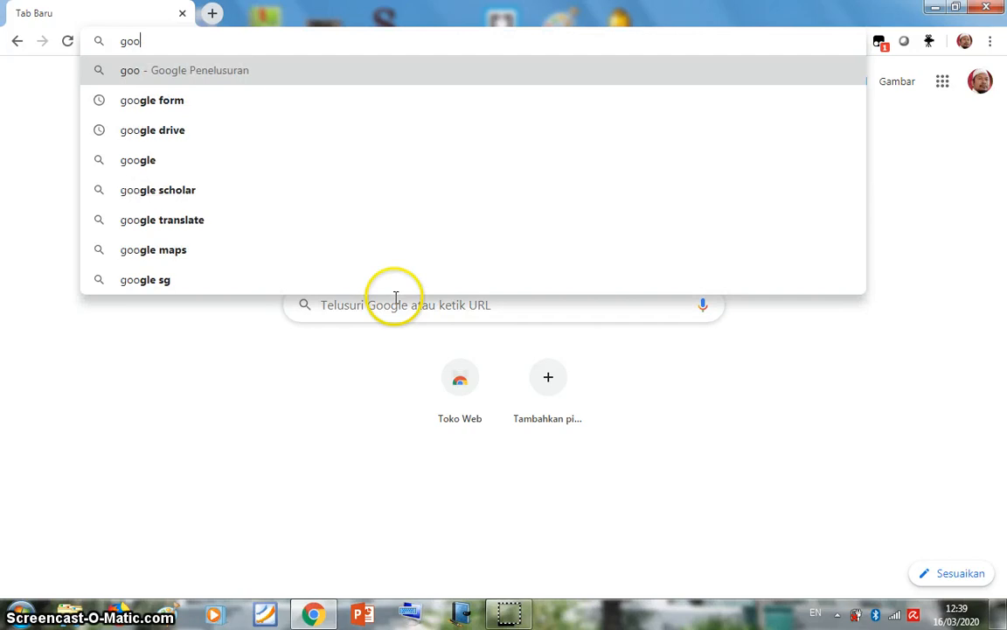
text(gle )
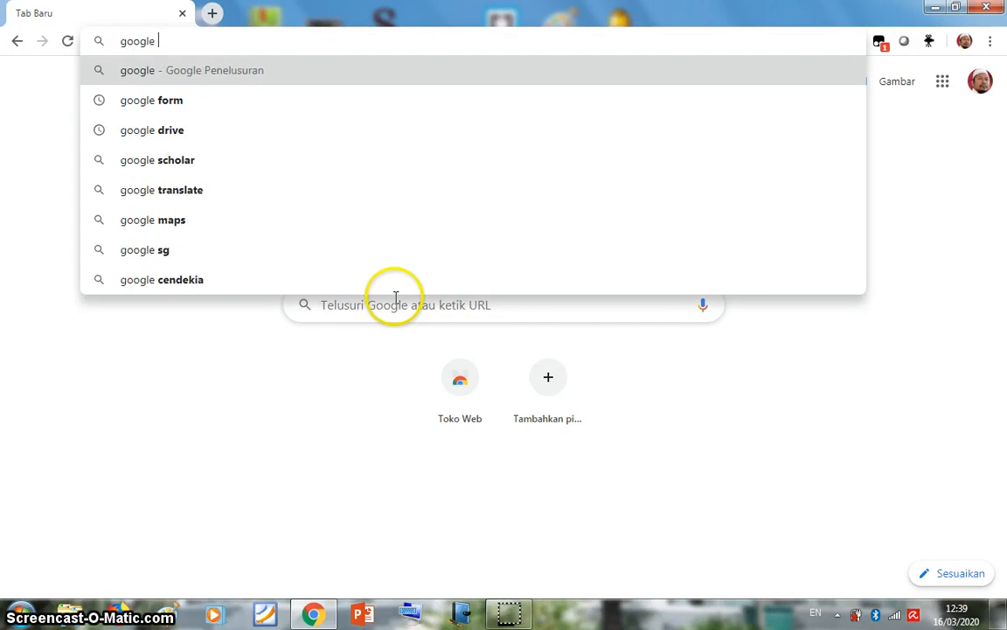
text(clas)
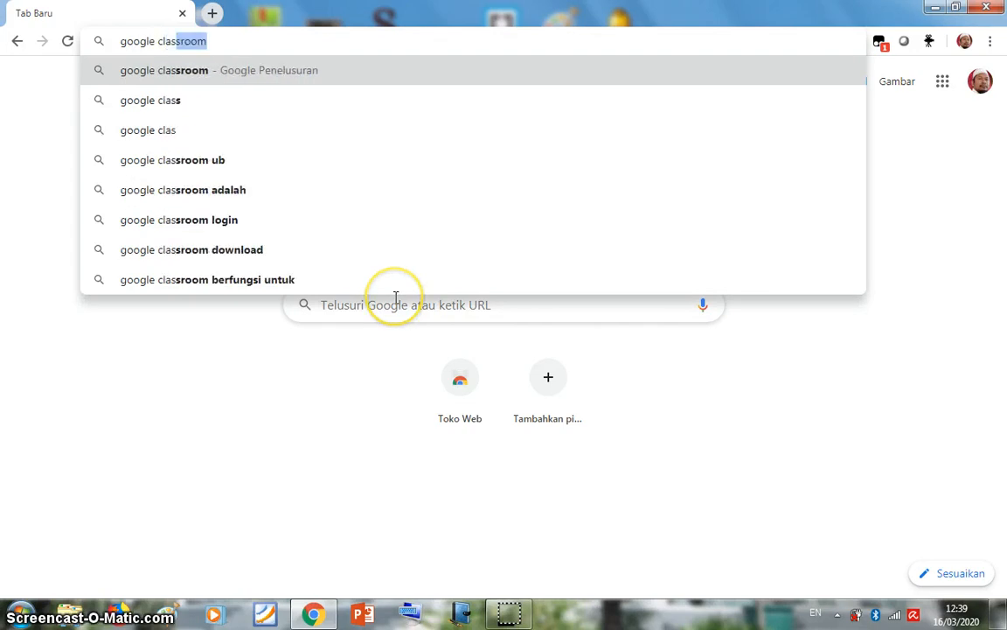
click(205, 78)
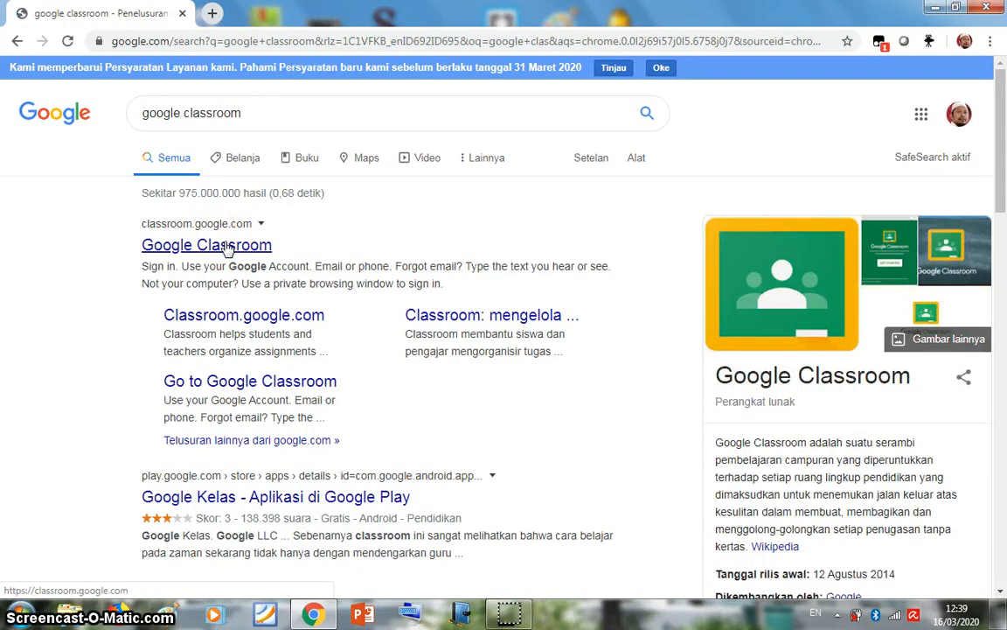
click(226, 248)
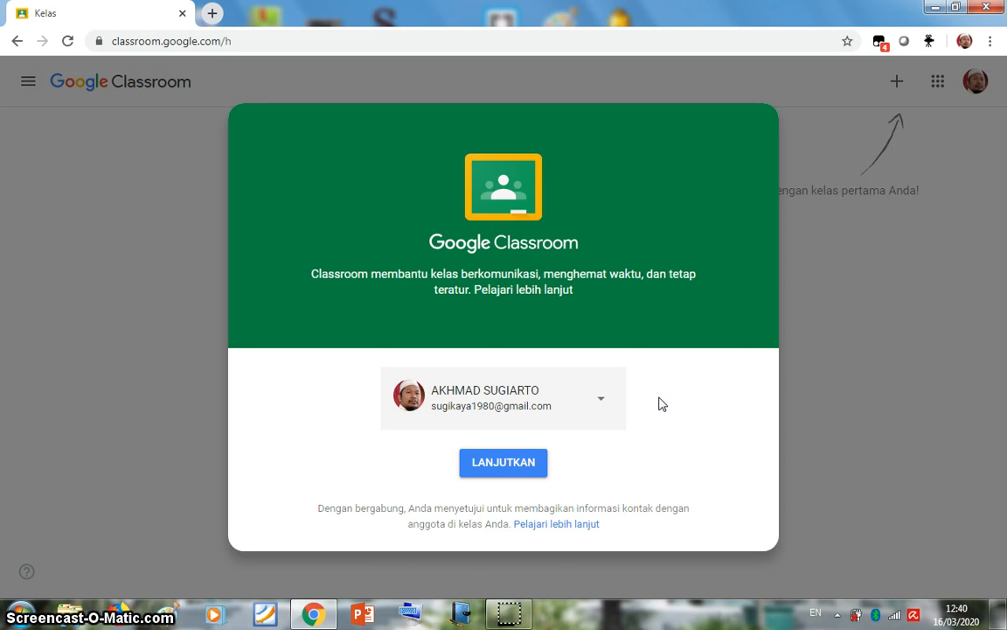
- Switch to the teacher's other Google account and sign in to Classroom with the account password
click(602, 397)
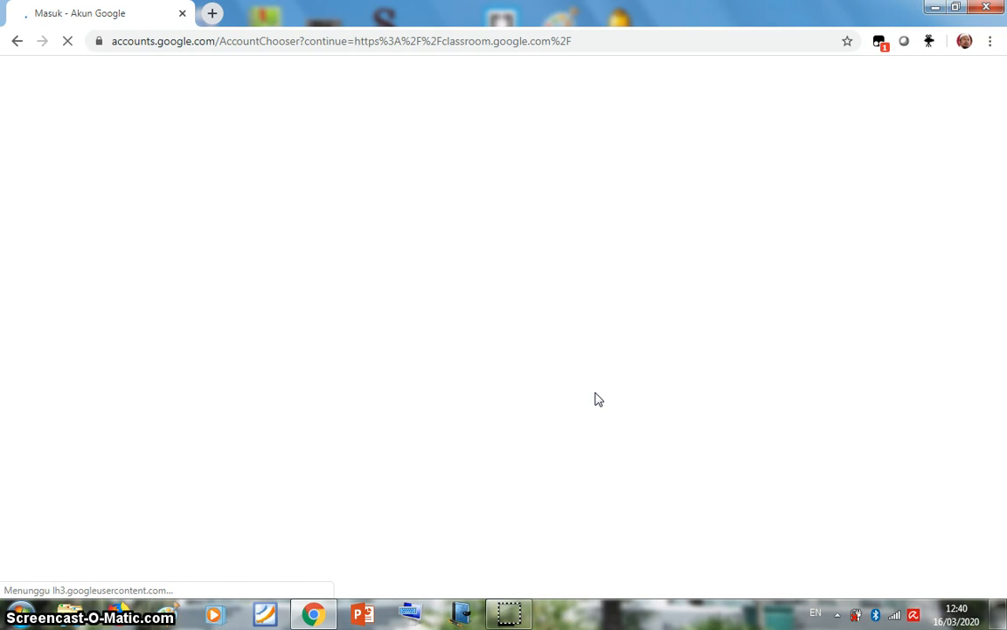
click(585, 390)
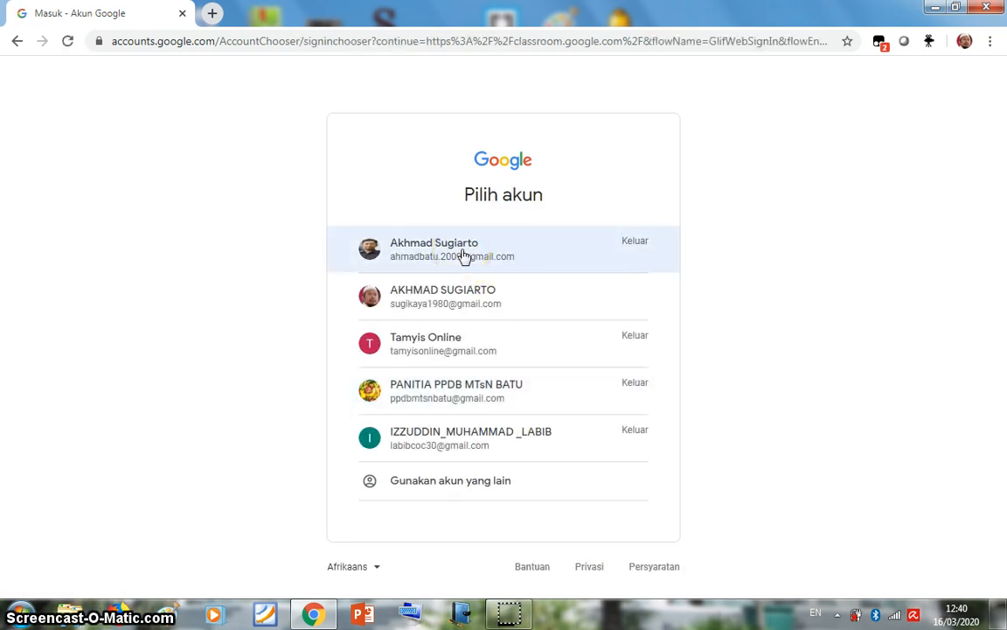
click(591, 255)
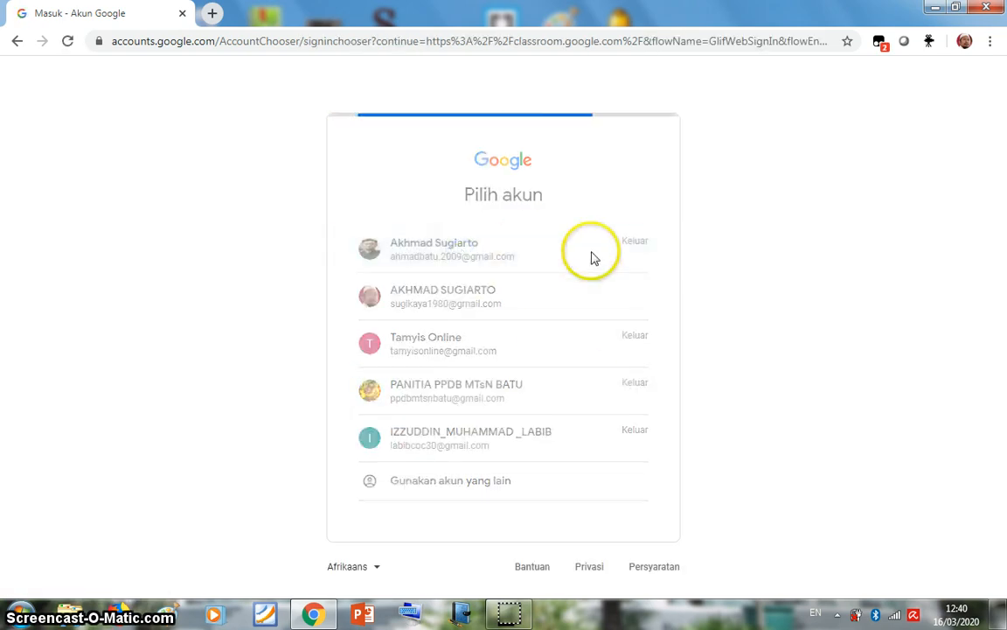
click(580, 261)
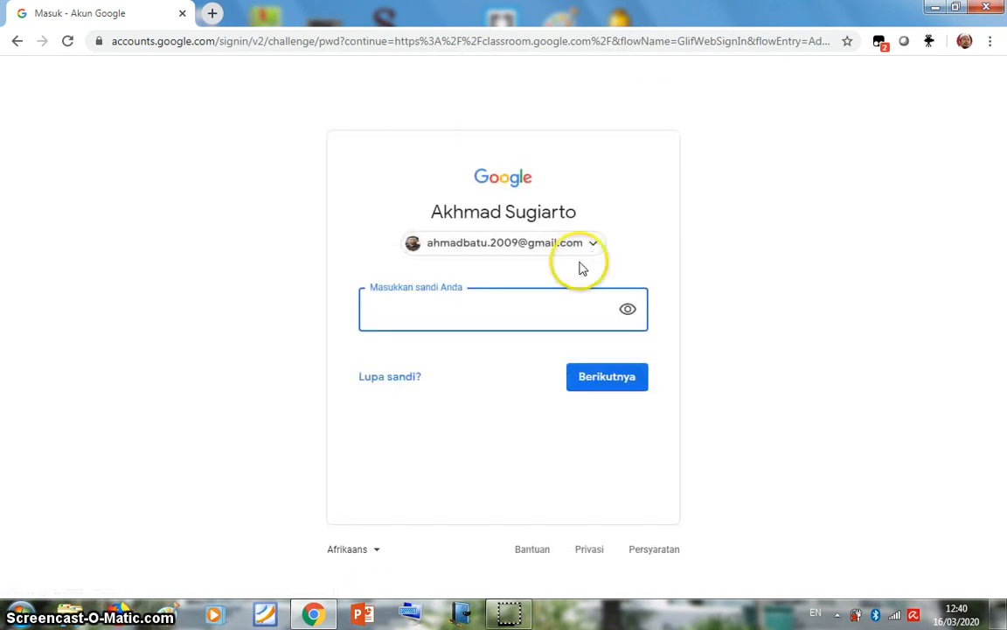
click(564, 281)
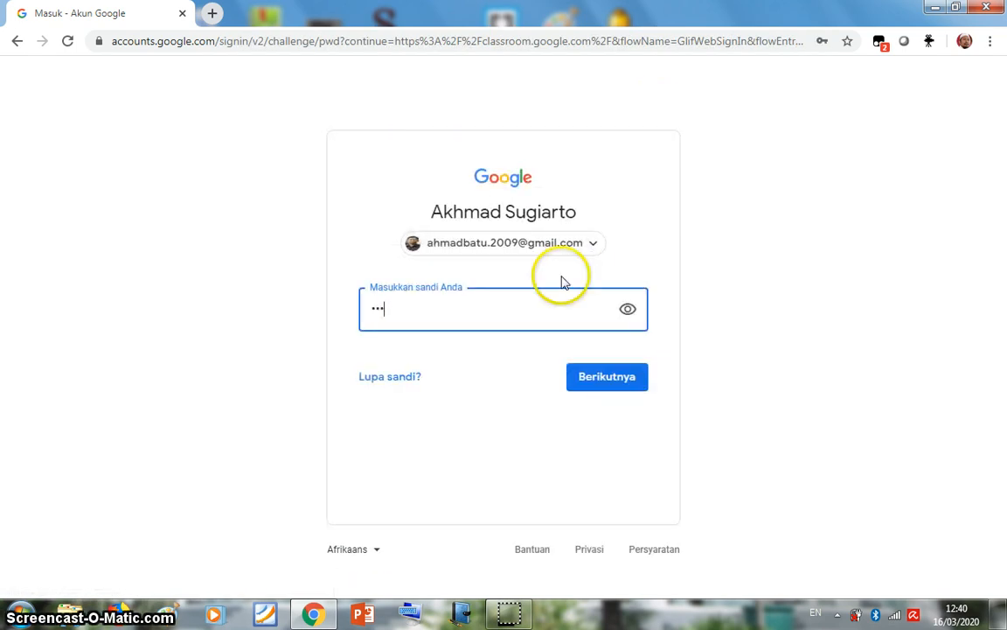
text(•••••••••••••••)
click(625, 382)
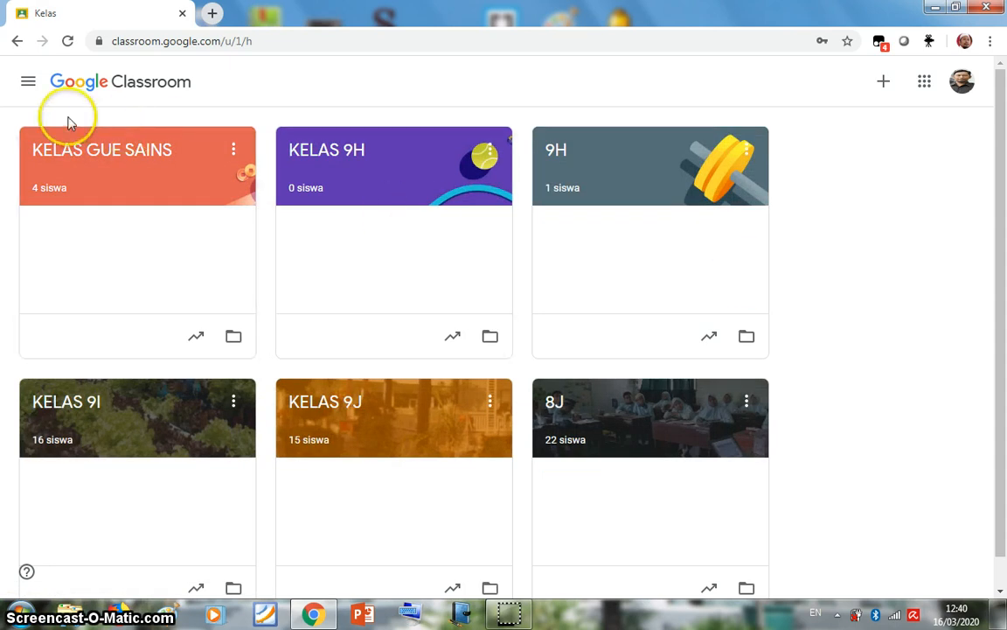
- Open the Classroom settings and review the profile and notification options
click(28, 85)
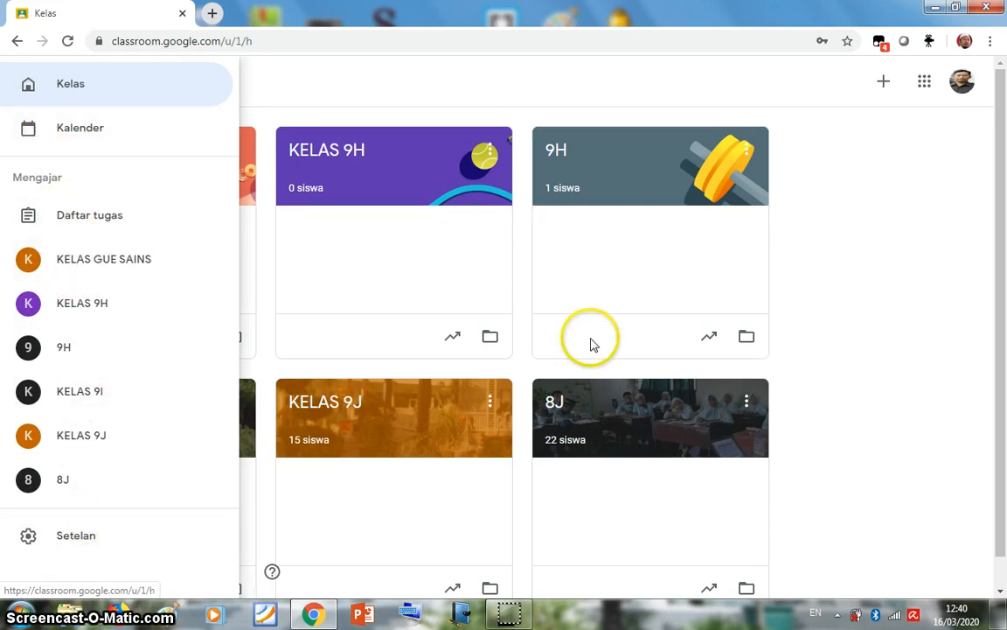
click(73, 542)
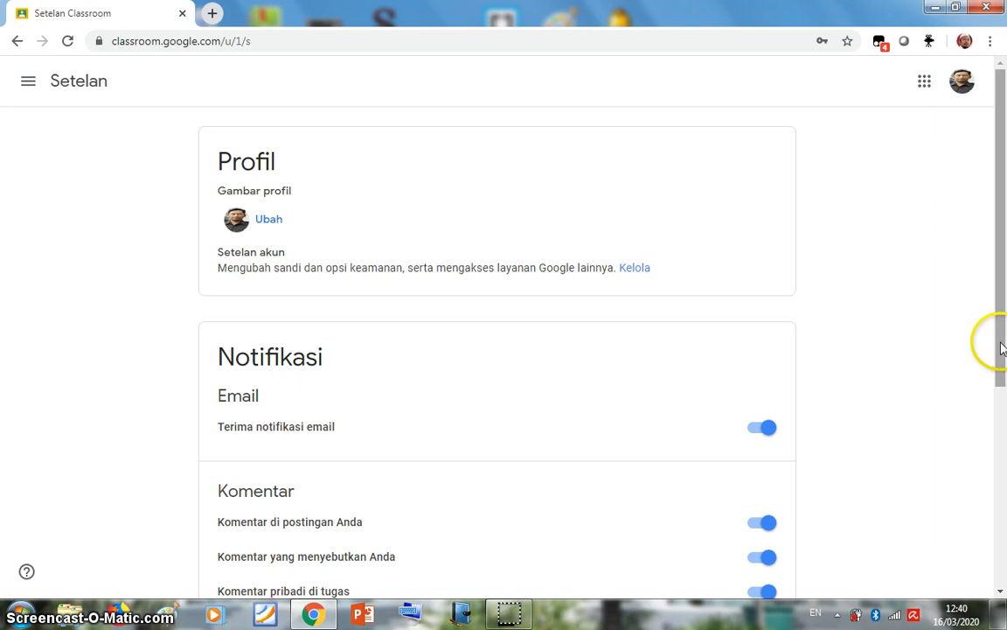
drag(1002, 348, 1005, 517)
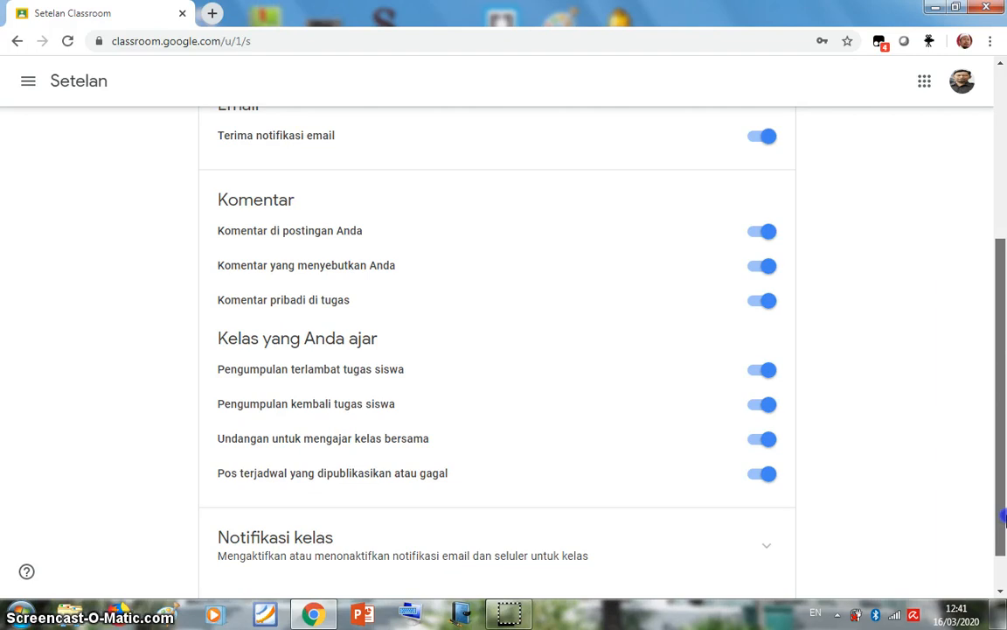
drag(1005, 518, 999, 259)
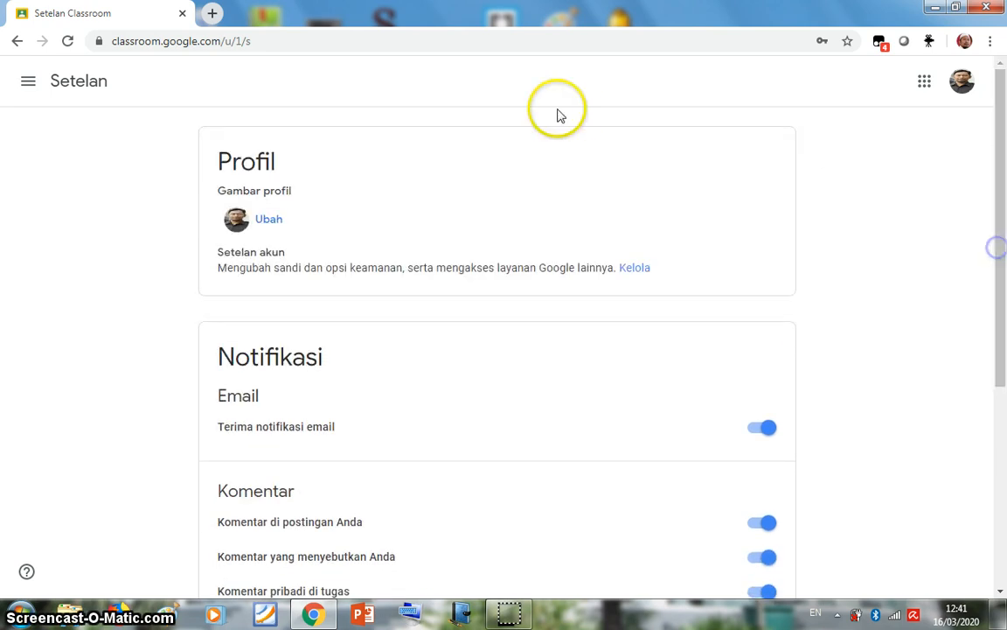
- Look over the Classroom navigation and the list of Google apps, and return to the class overview
click(29, 85)
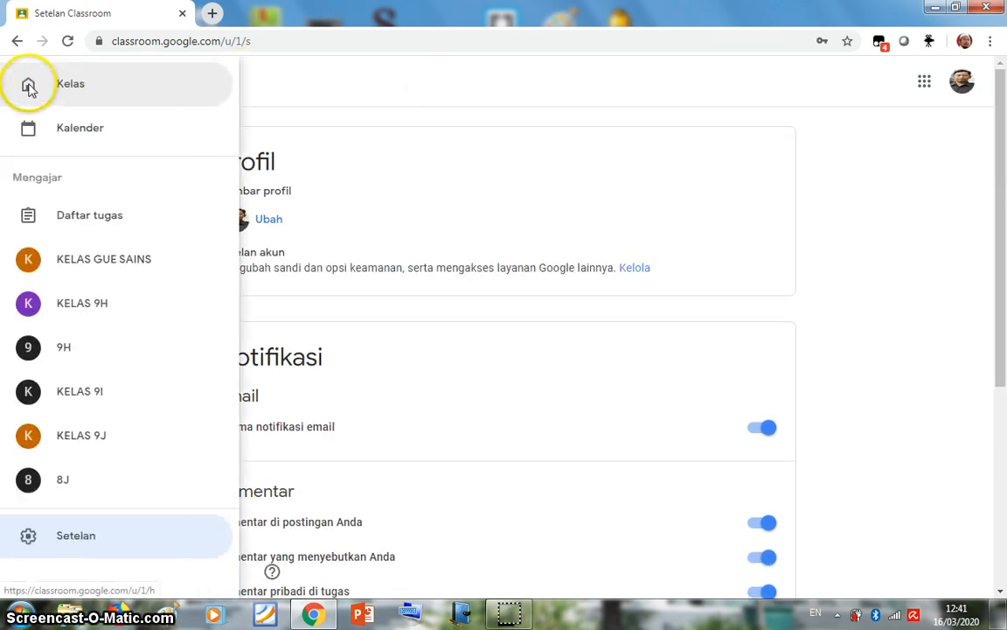
click(420, 98)
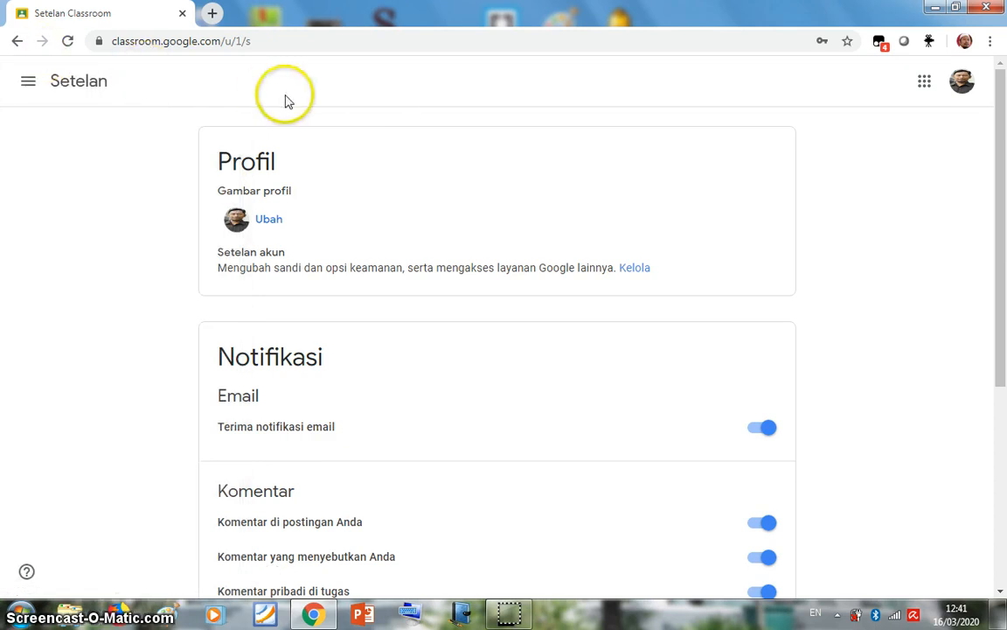
click(925, 87)
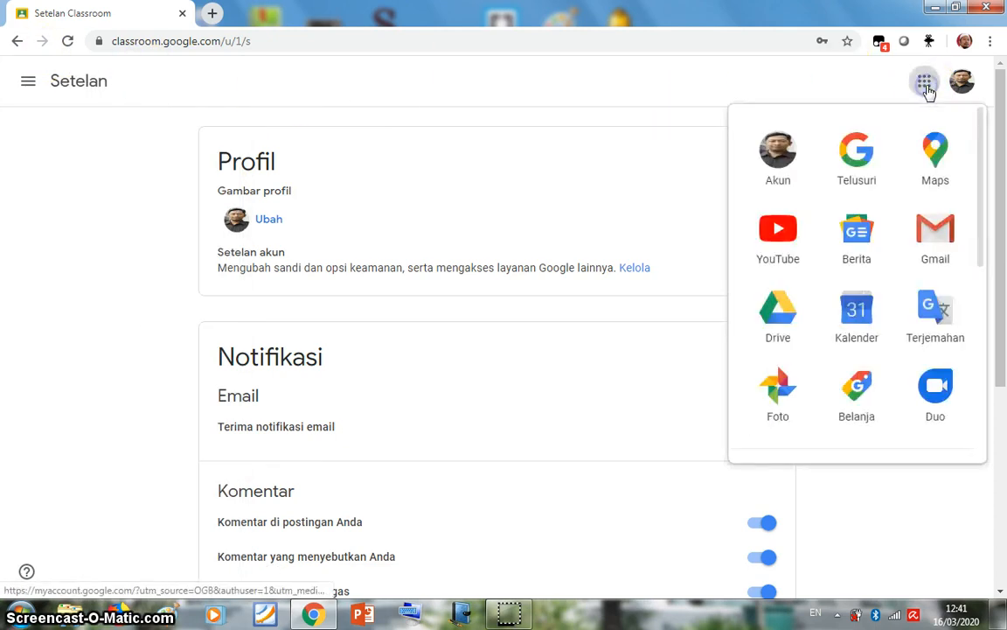
click(16, 41)
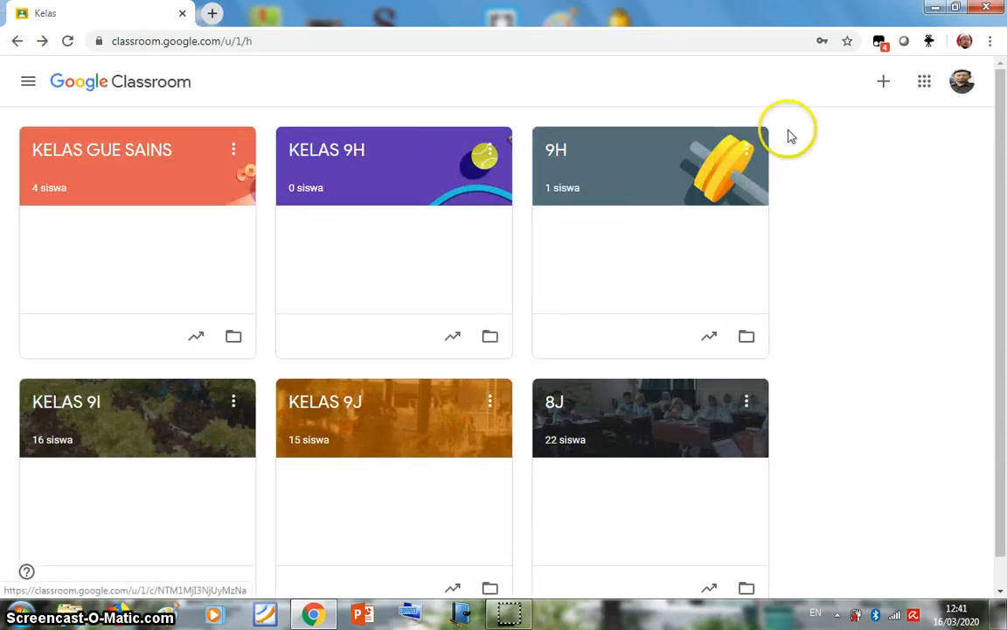
- Start creating a new class and accept the notice about using Classroom at school with students
click(882, 83)
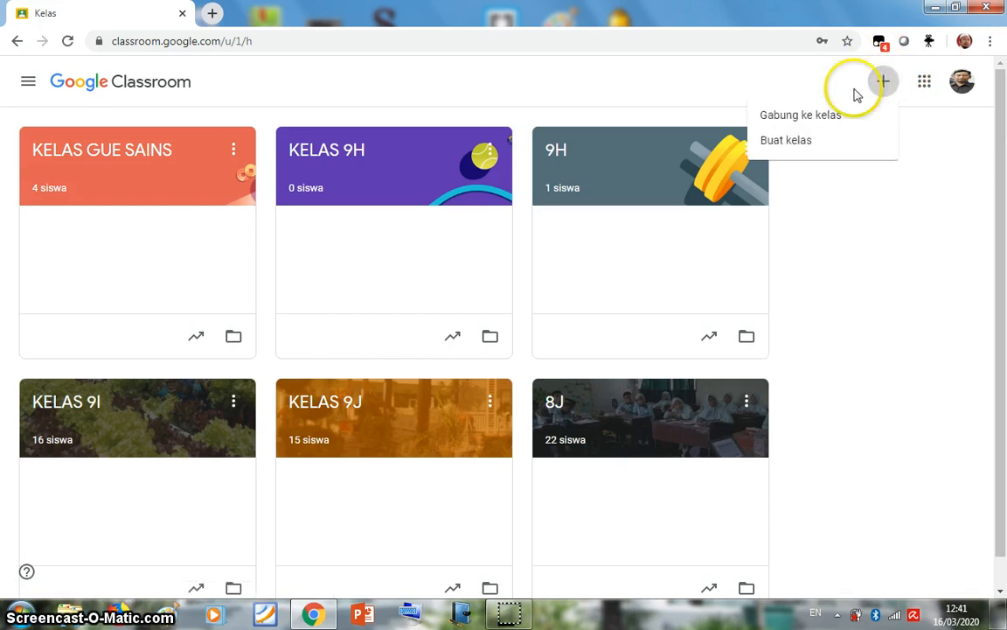
click(796, 145)
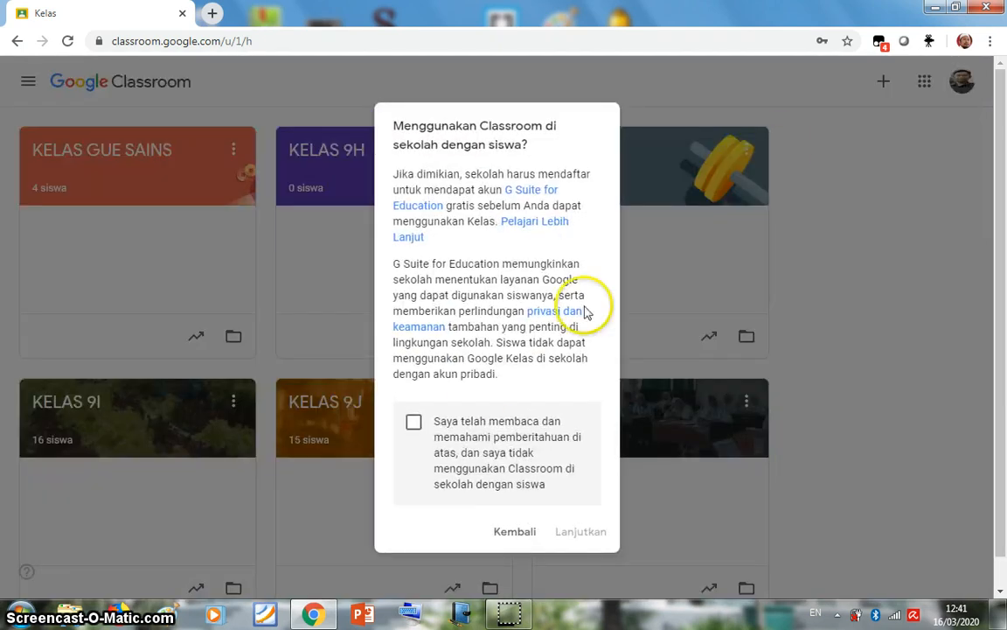
click(415, 423)
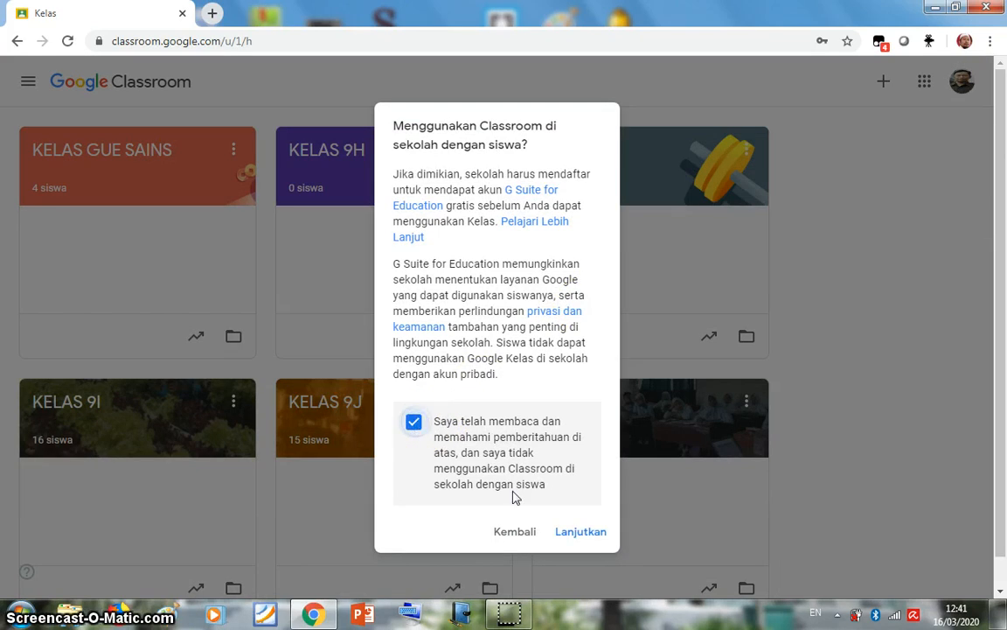
click(570, 533)
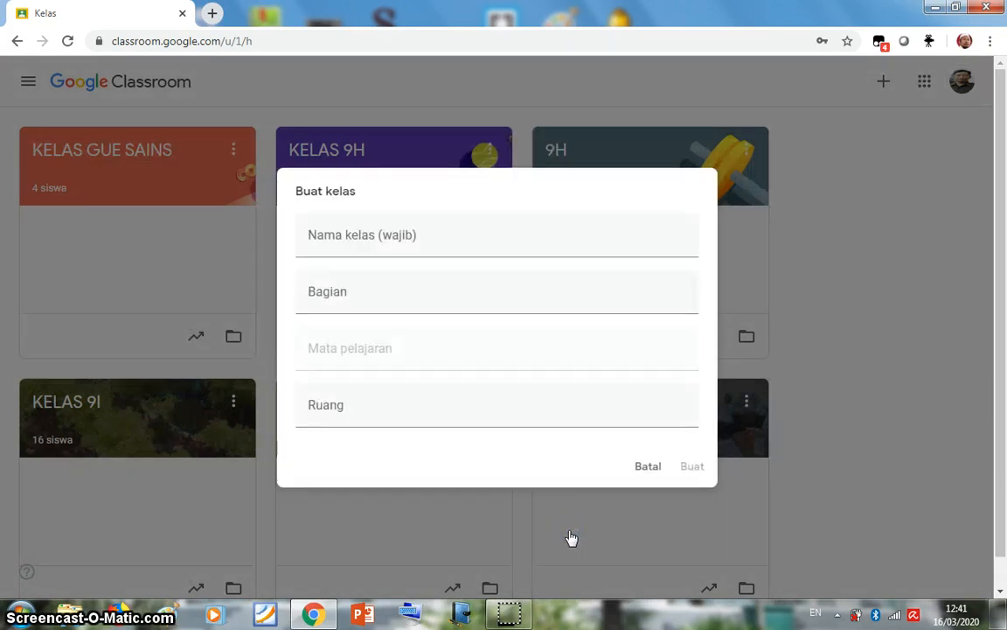
- Create the class with the name 9G, the subject IPA and room 9, leaving the section empty
click(395, 229)
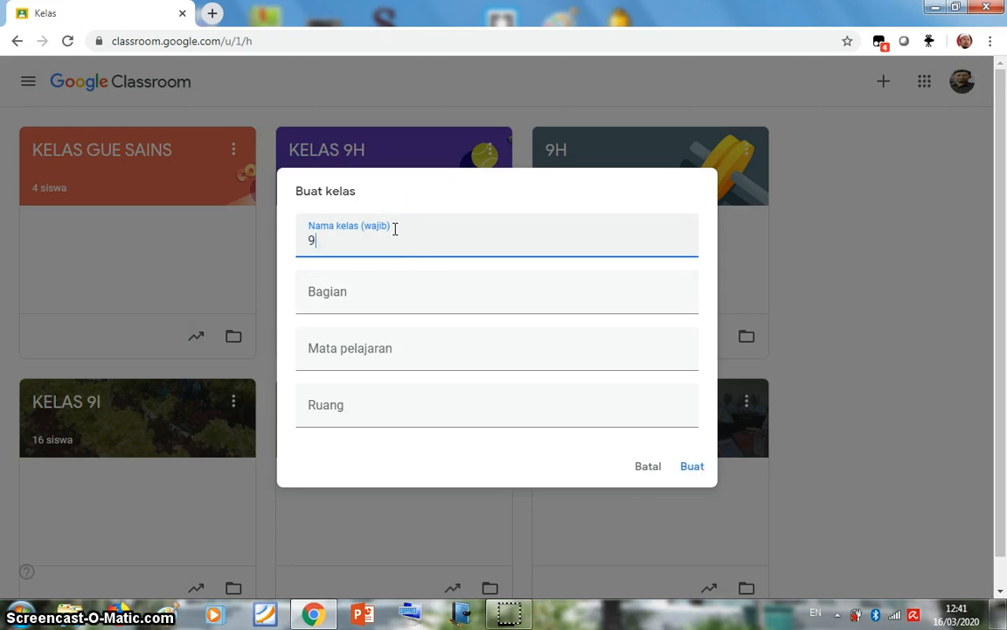
text(9G)
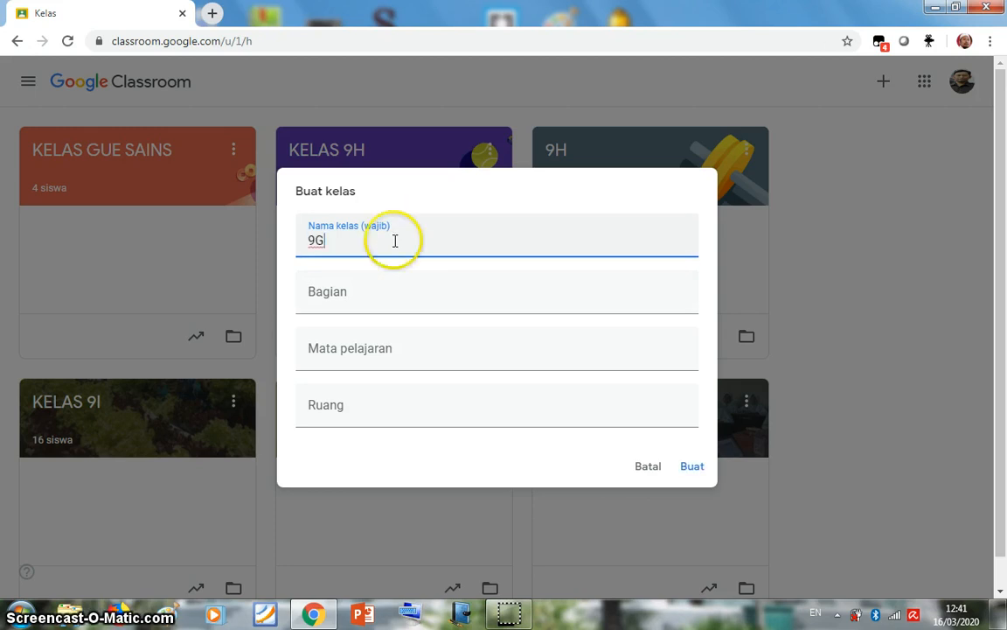
click(364, 302)
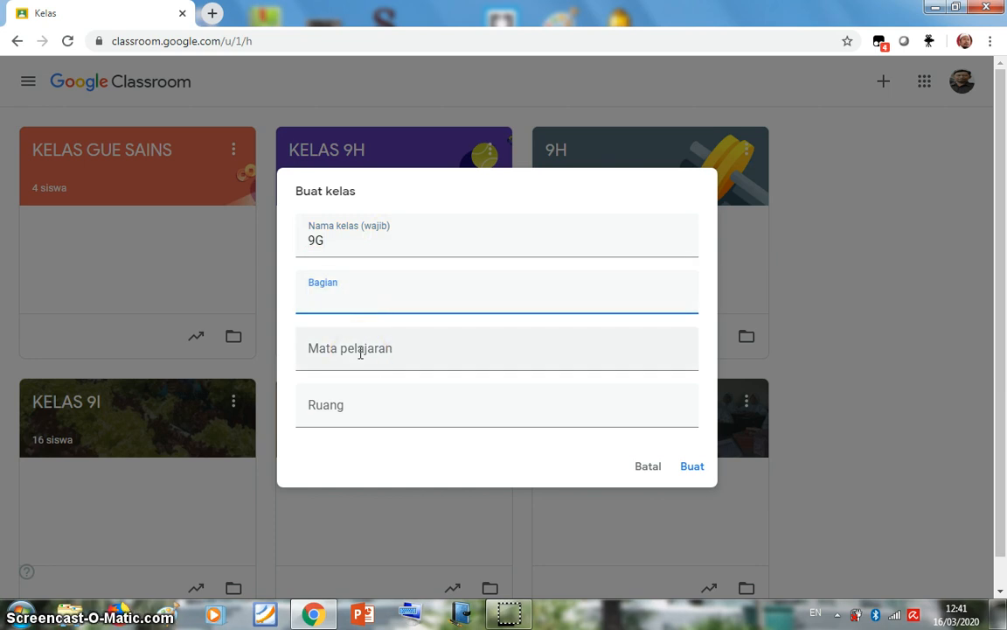
click(360, 353)
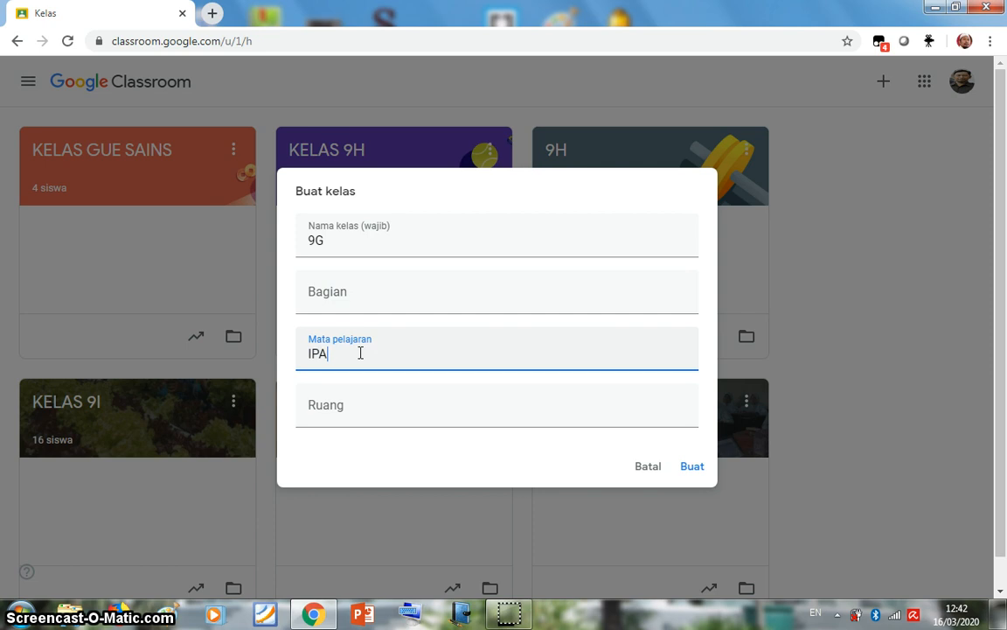
click(347, 405)
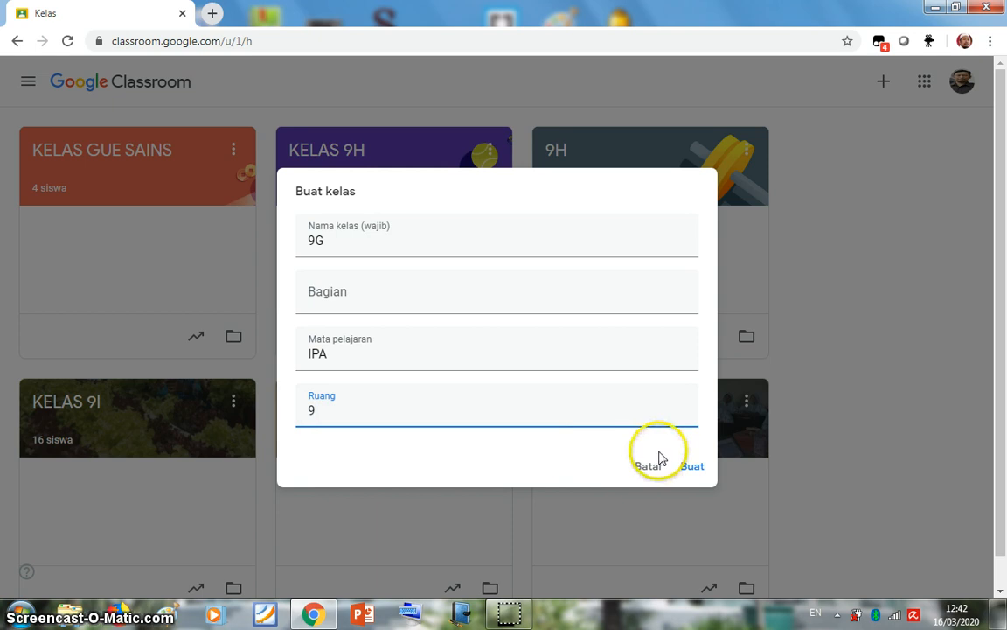
click(687, 468)
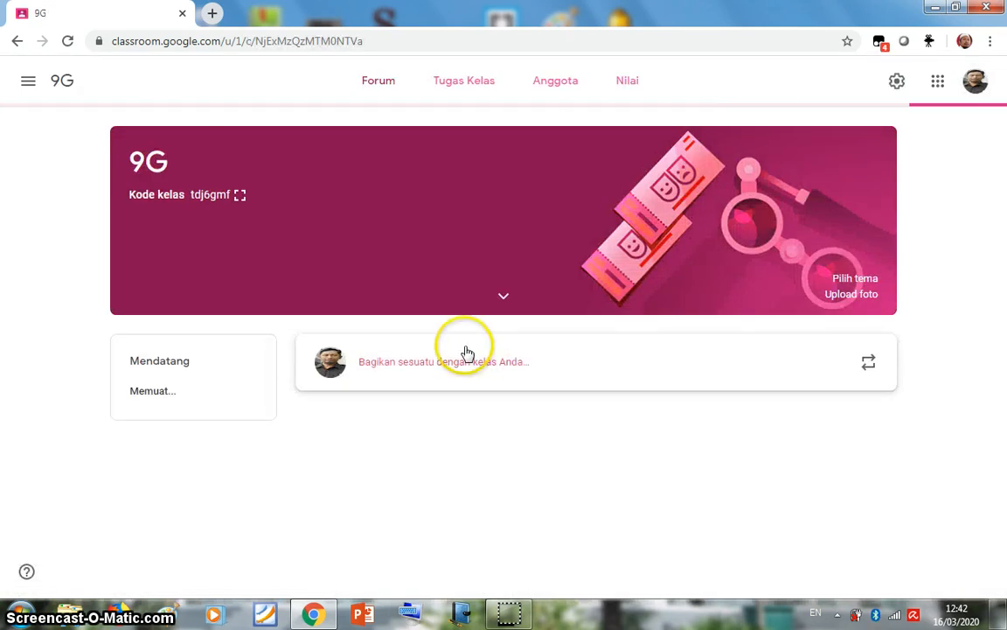
- Set the 9G class theme to the green image with books from the Umum gallery category
click(859, 279)
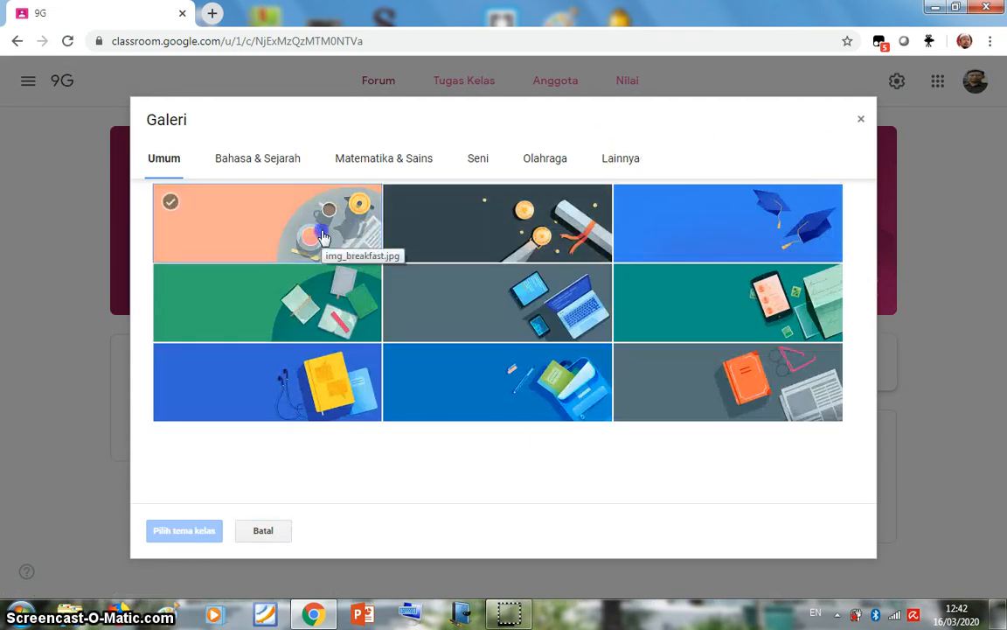
click(322, 236)
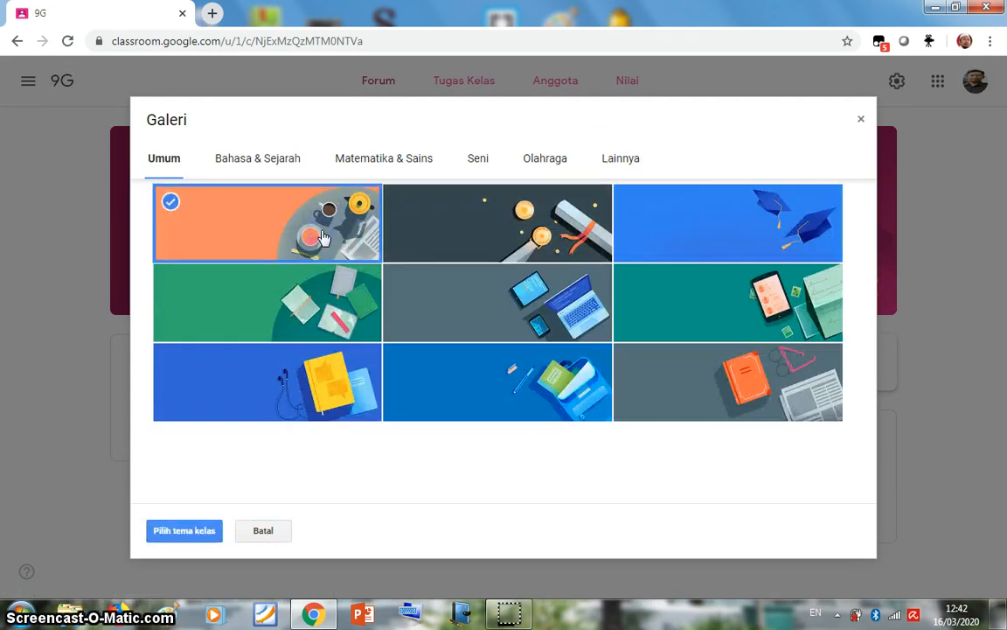
click(351, 311)
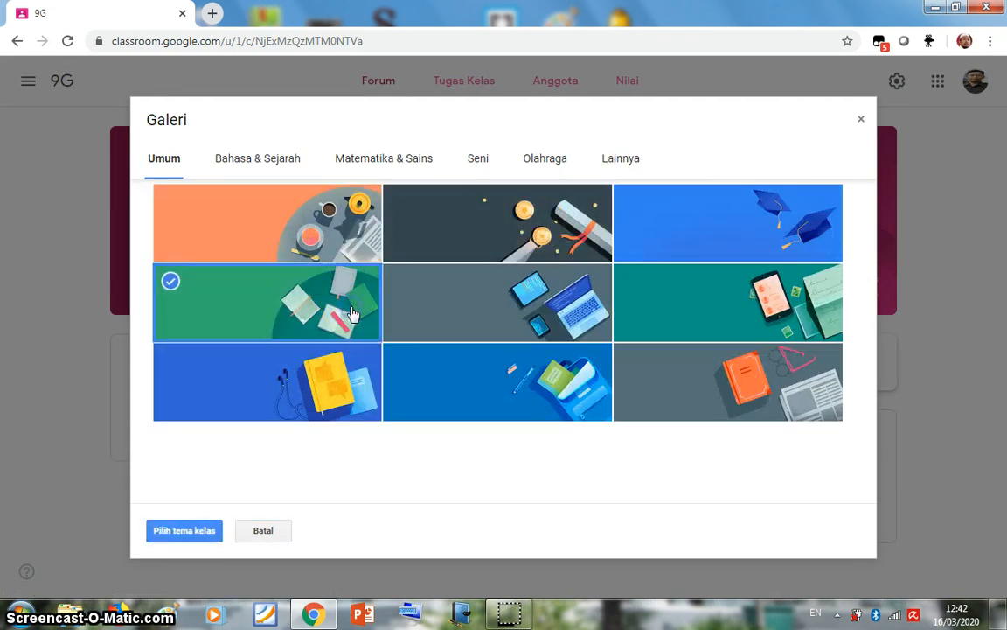
click(182, 533)
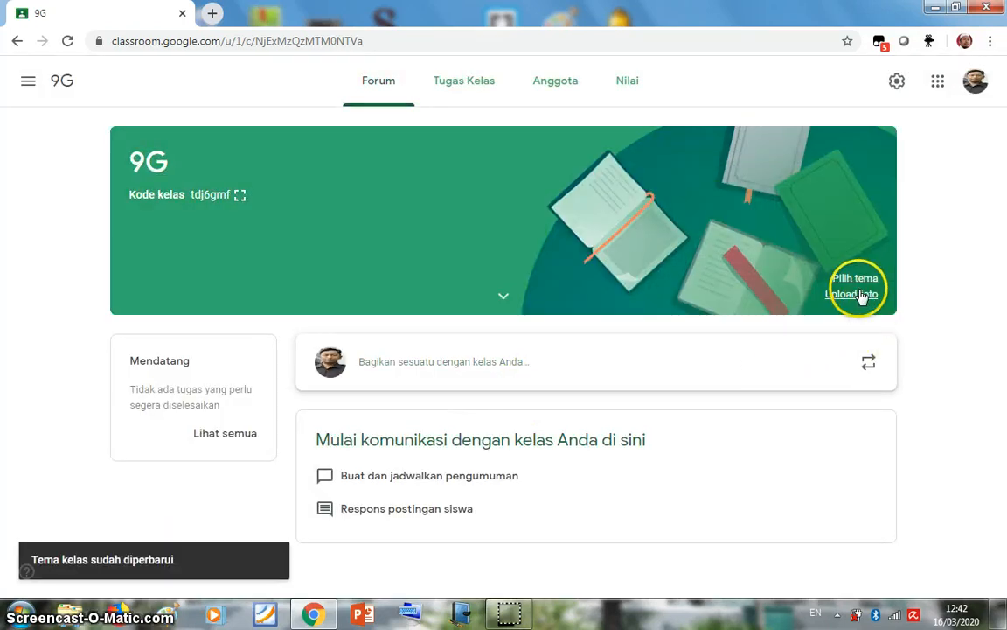
- Check the photo upload dialog for the class theme without uploading anything, and highlight the Kode kelas label in the 9G banner
click(853, 295)
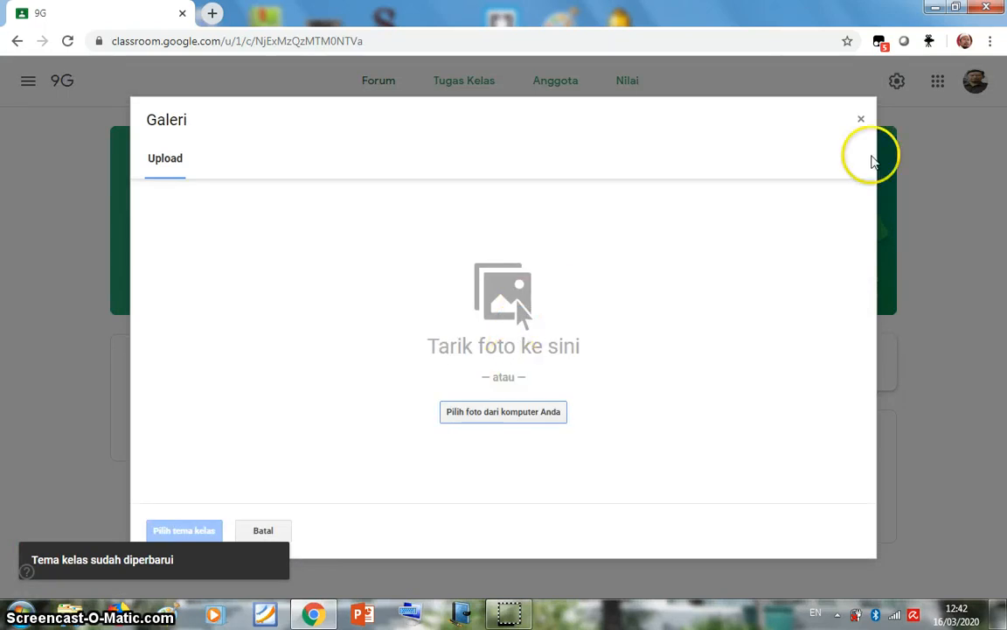
click(861, 120)
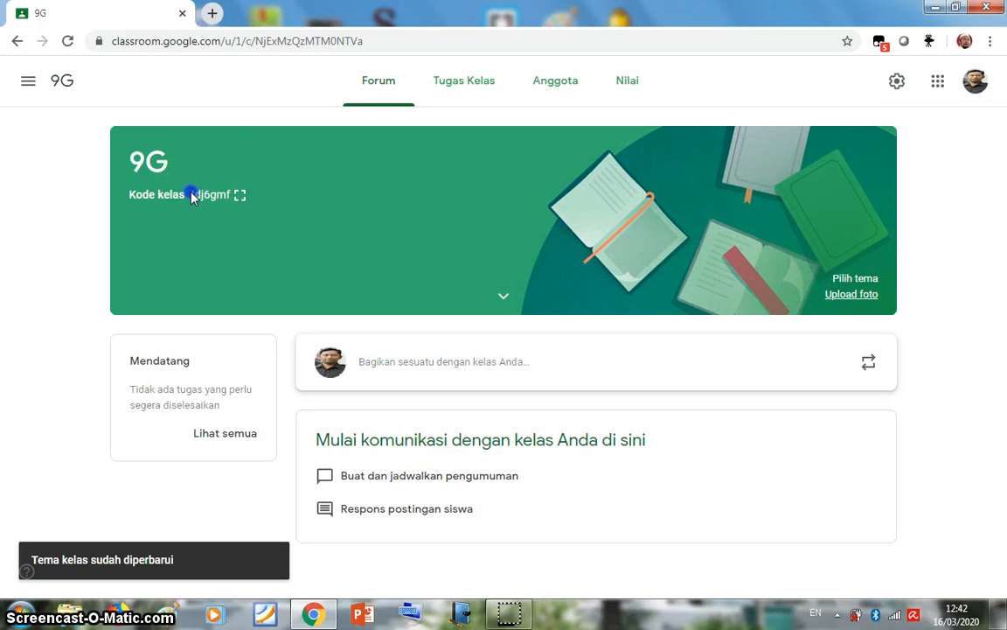
drag(192, 196, 318, 164)
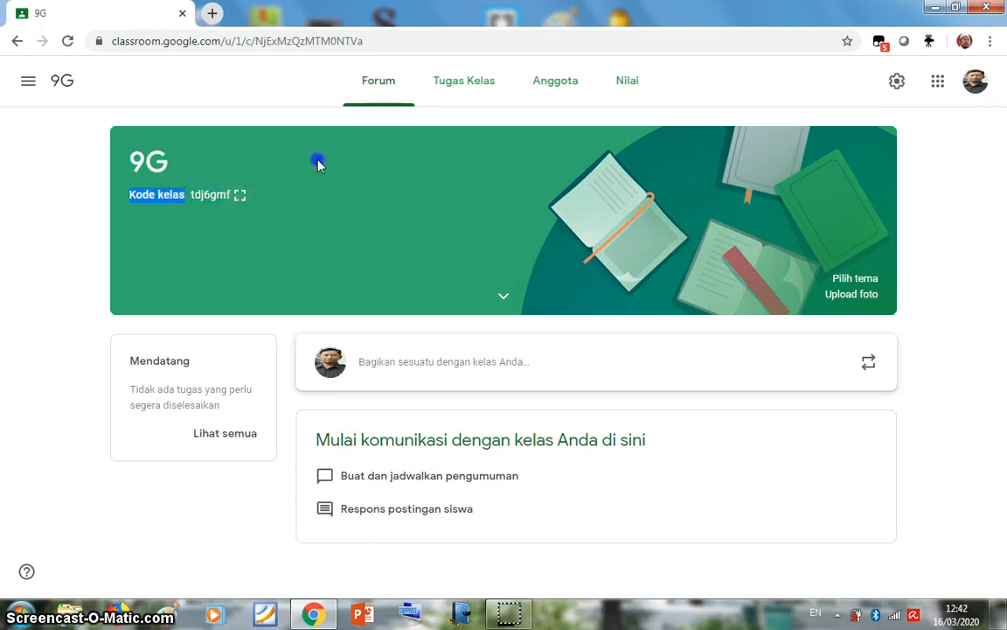
- Review the 9G class settings, including the posting and commenting options for the Forum, and leave them without changes
click(897, 83)
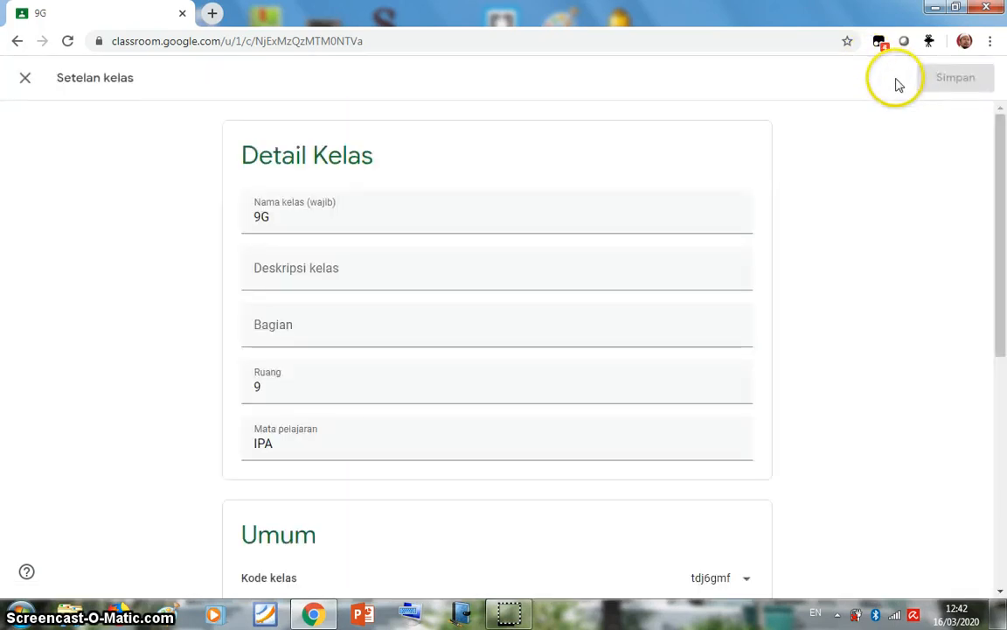
click(999, 531)
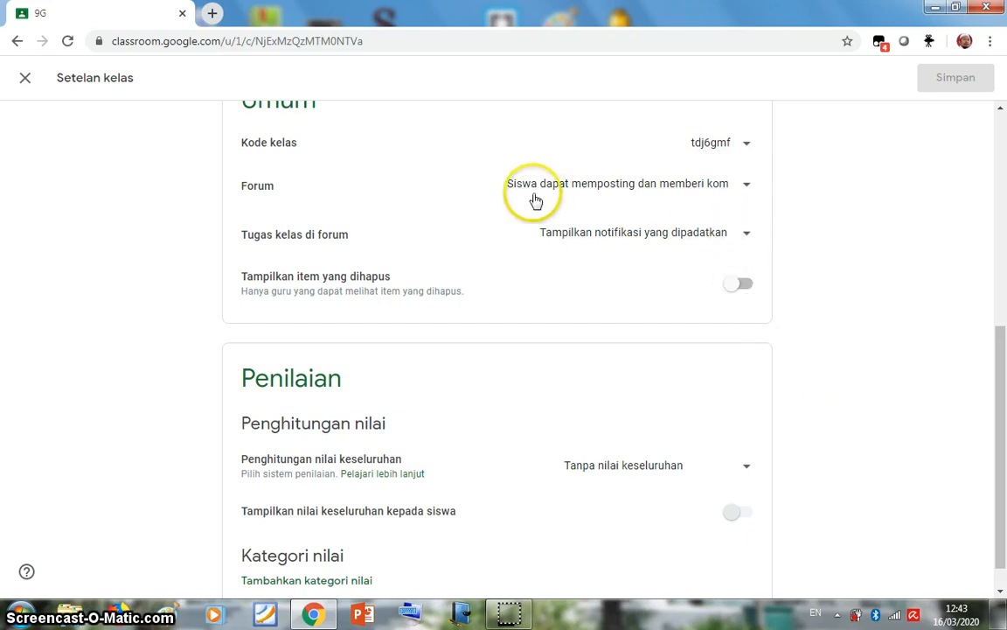
click(742, 193)
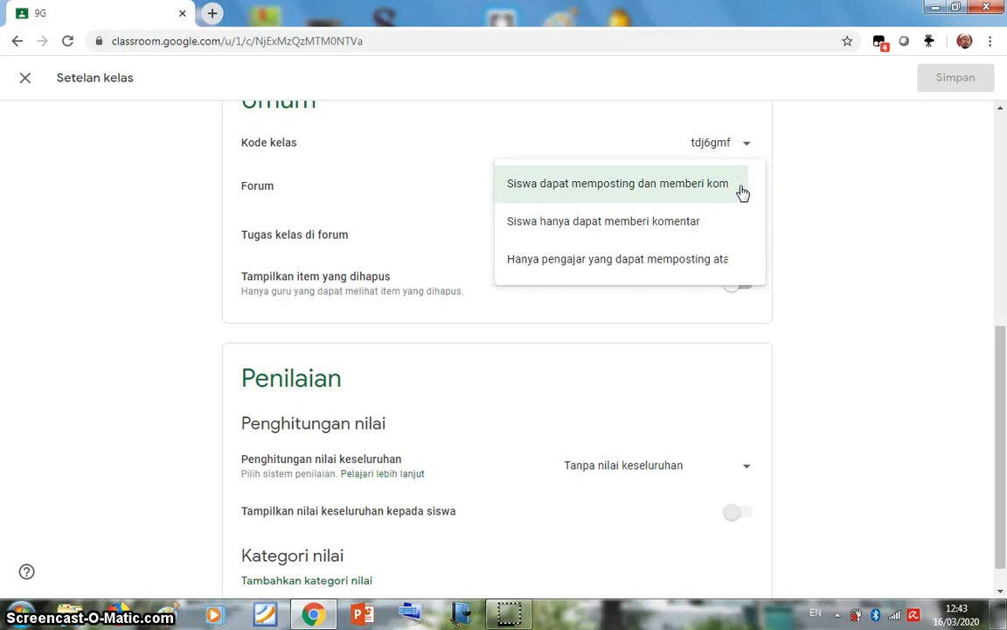
click(691, 225)
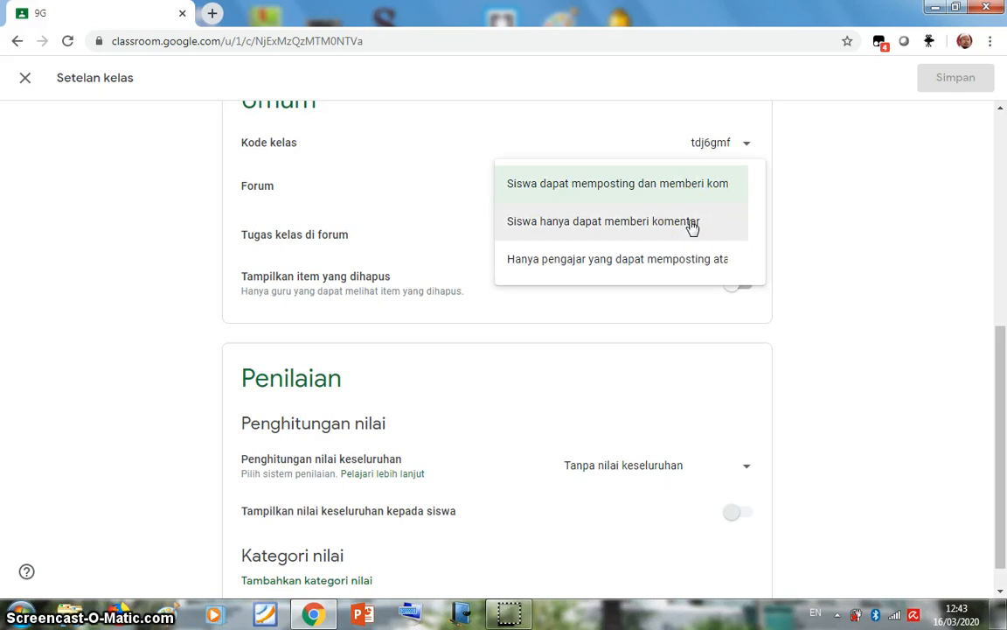
click(854, 233)
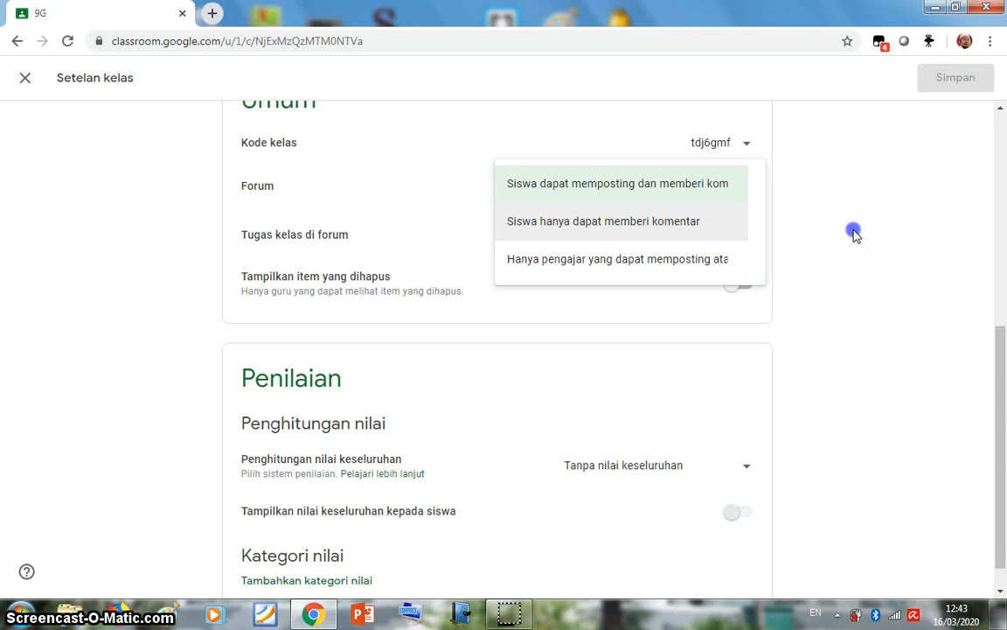
click(1001, 144)
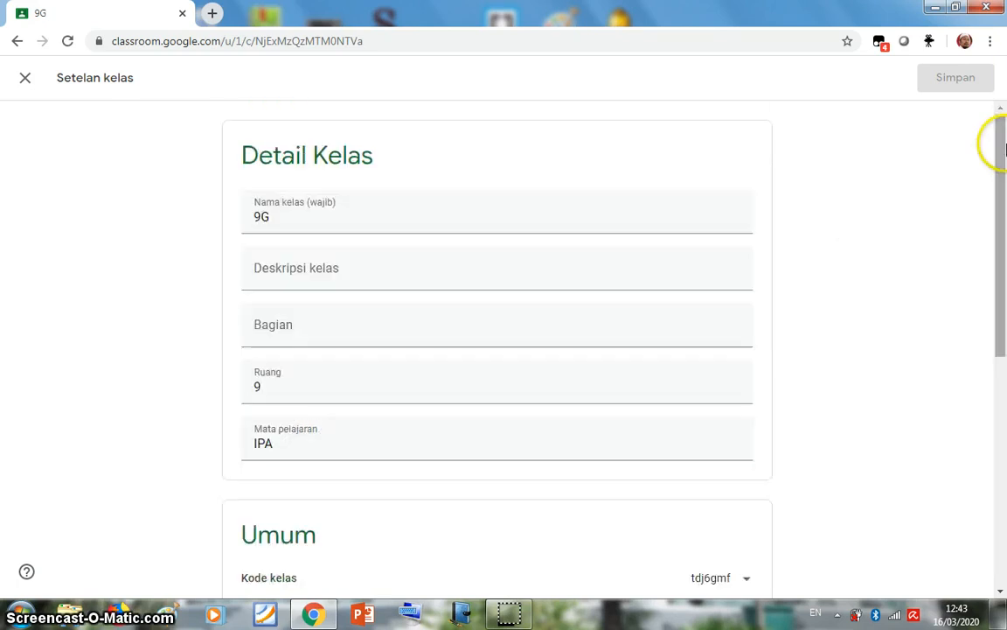
click(25, 82)
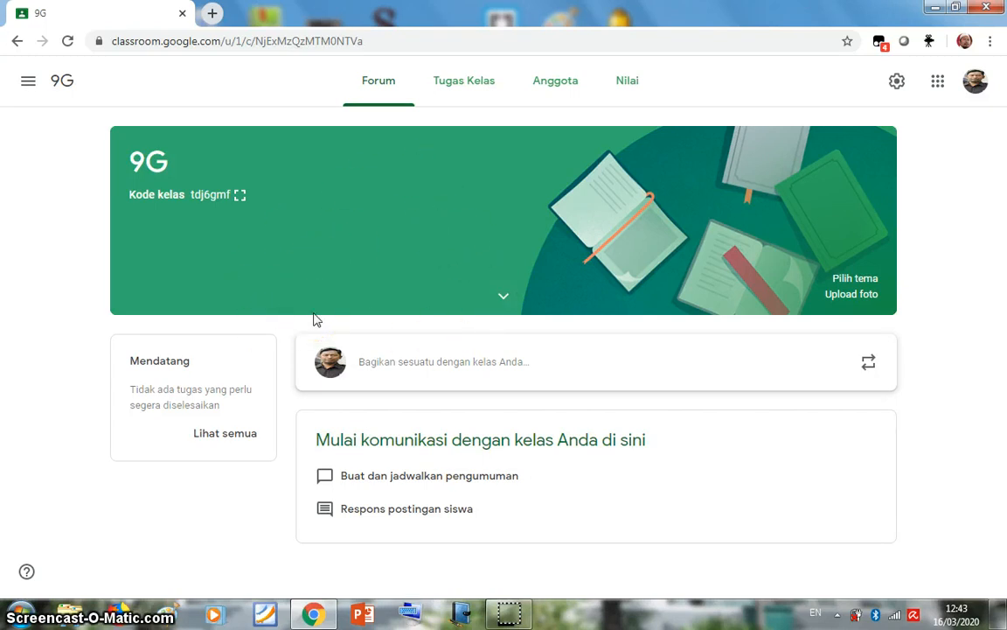
- Start a new Tugas in the Tugas Kelas section of 9G and look at its Judul and Petunjuk fields
click(470, 84)
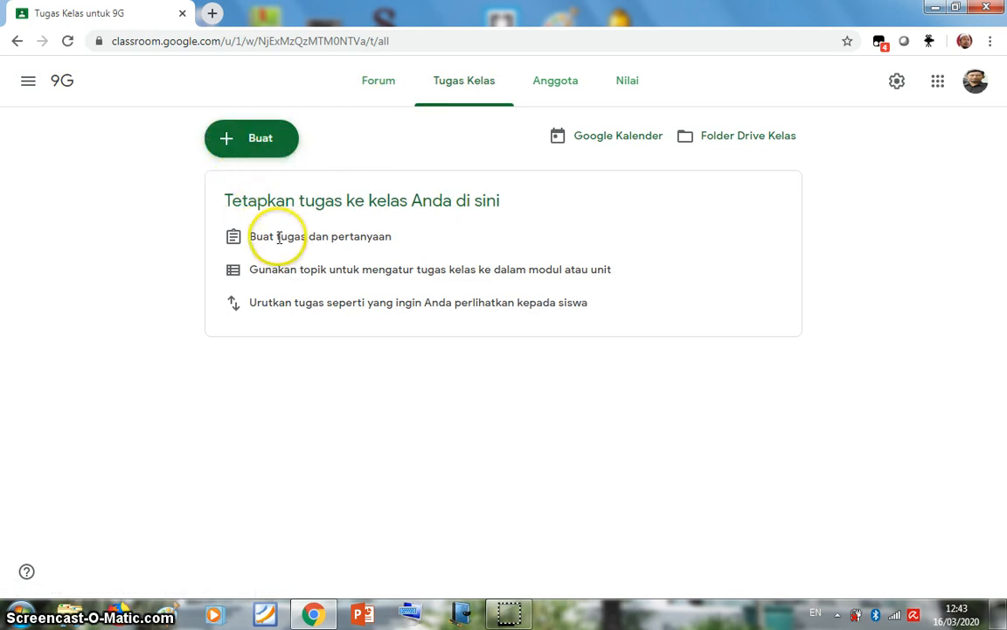
click(226, 147)
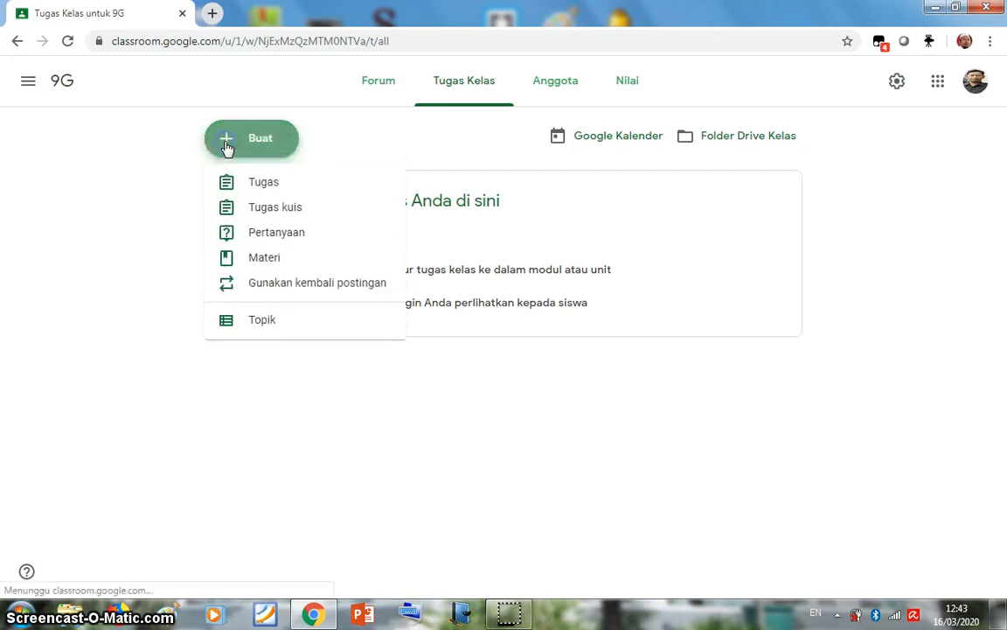
click(265, 194)
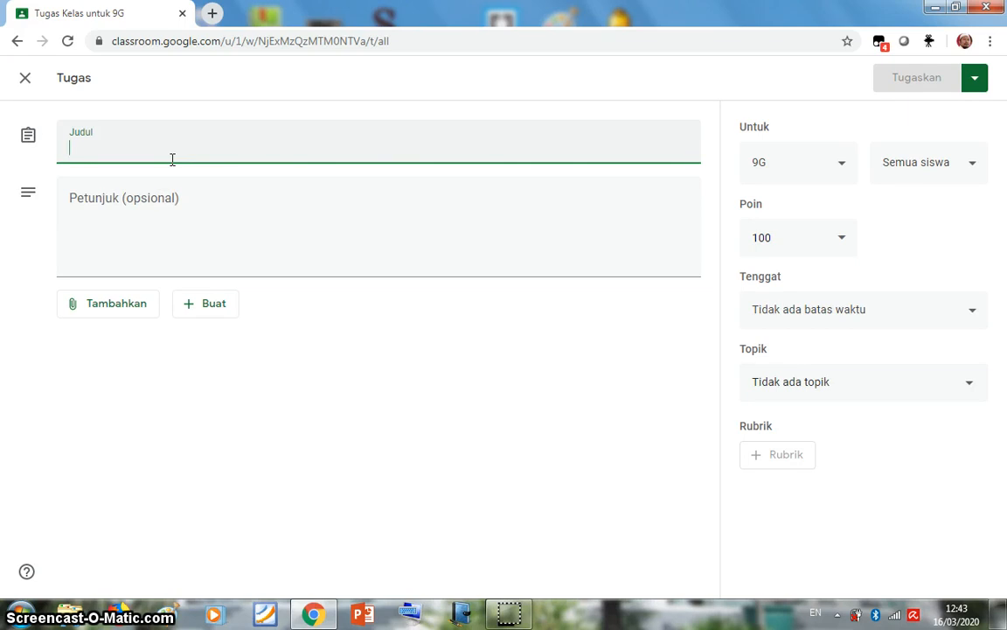
click(139, 237)
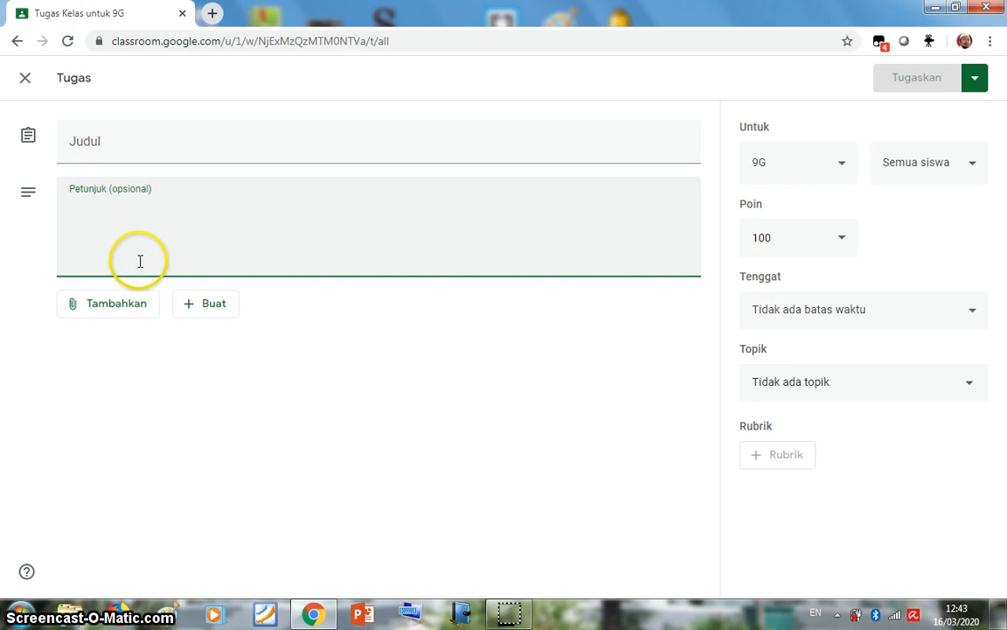
- Examine the assignment's attachment sources and the file upload dialog, without attaching or creating any file
click(121, 311)
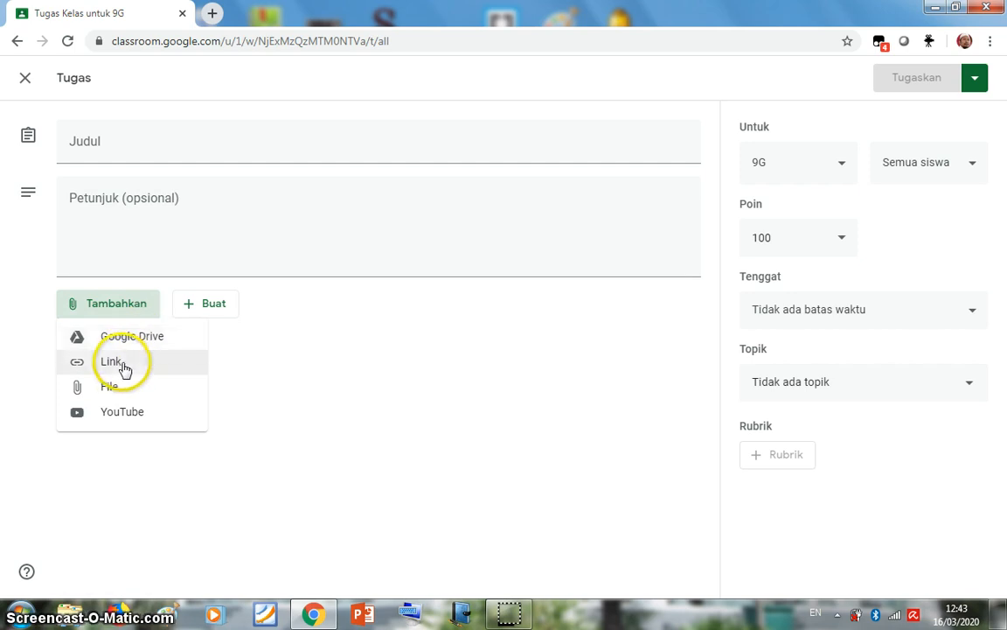
click(114, 393)
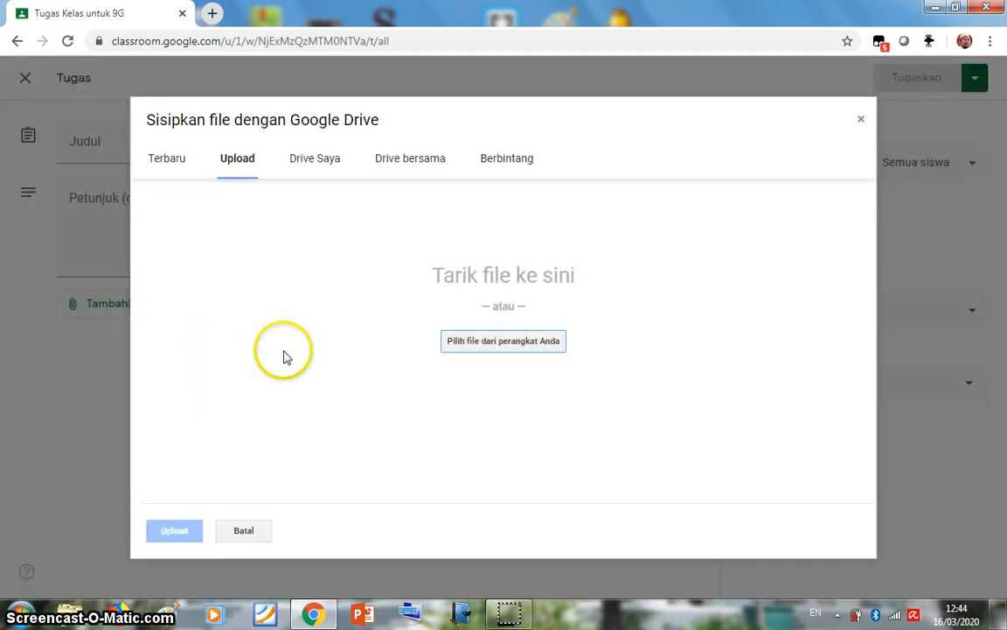
click(861, 120)
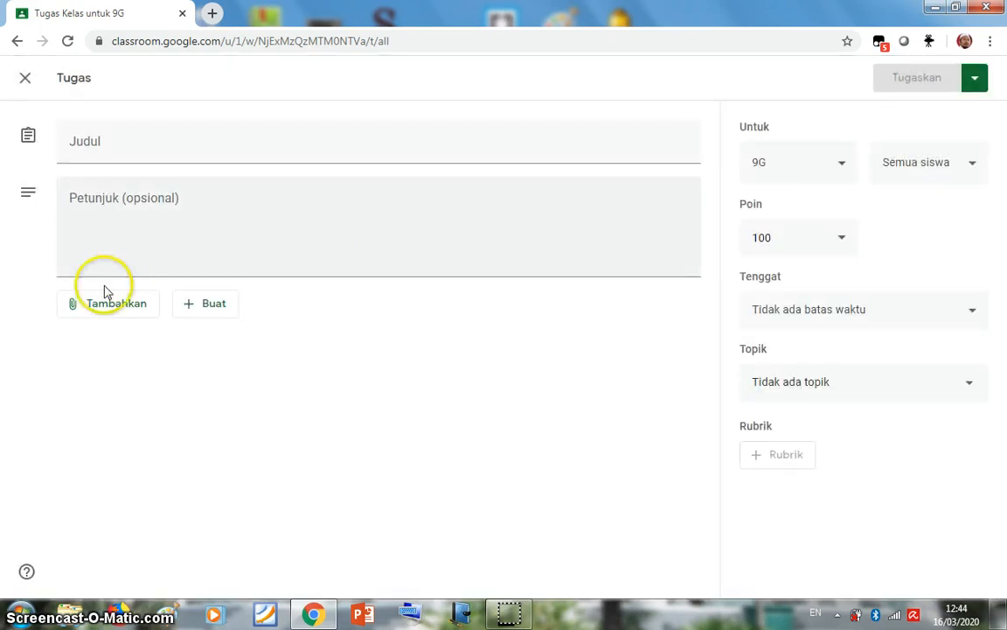
click(84, 315)
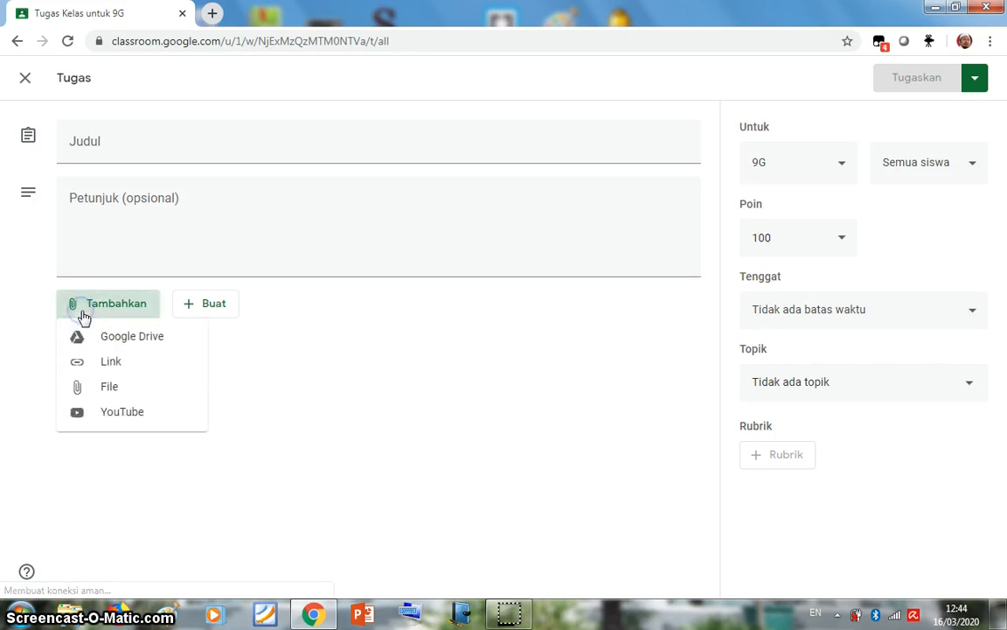
click(276, 330)
click(193, 308)
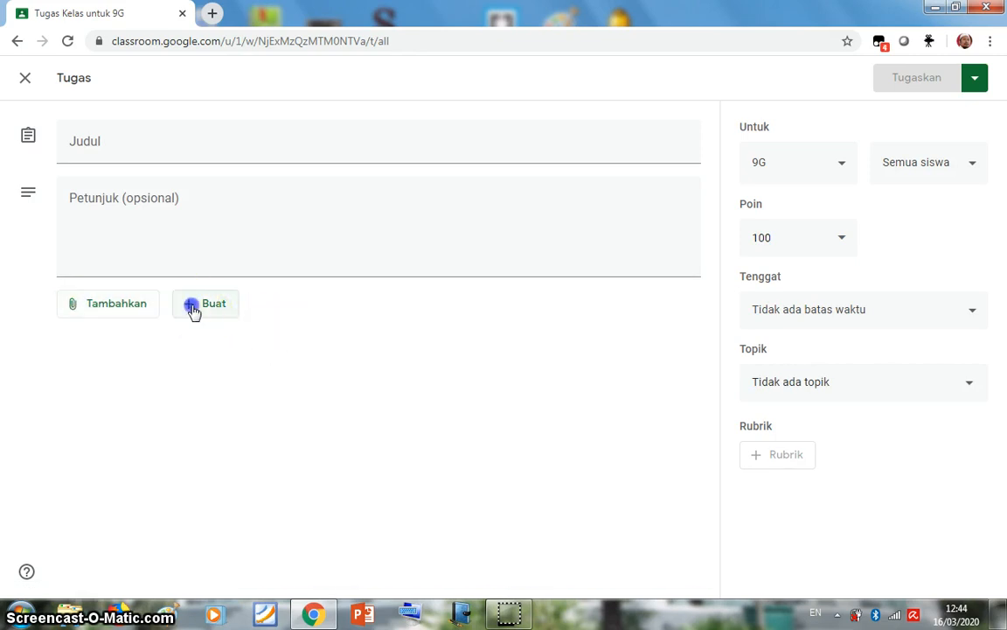
click(416, 338)
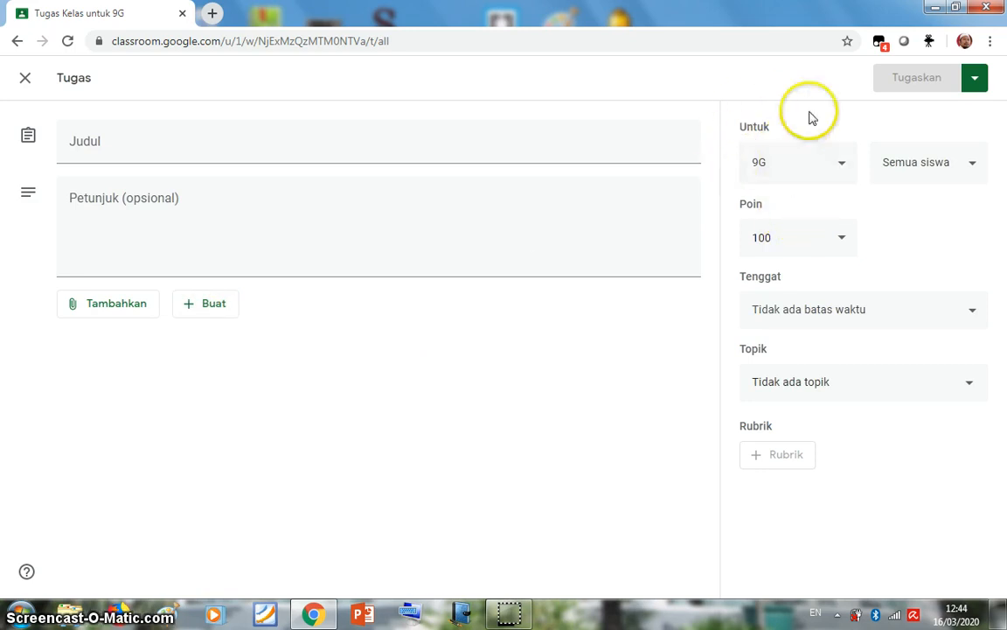
- Check which students the assignment can be given to, and close the assignment form without assigning it
click(920, 170)
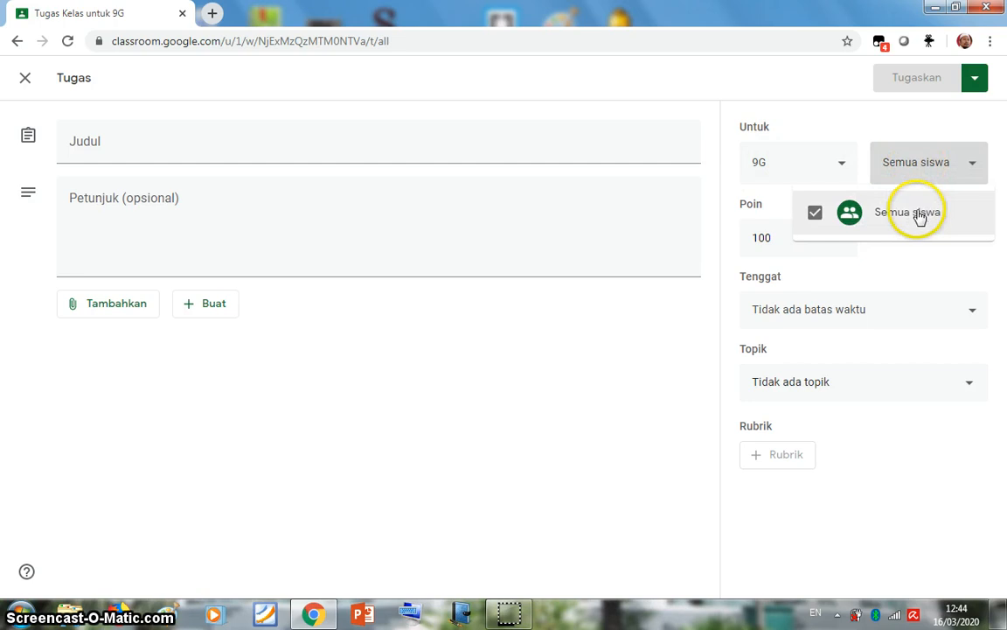
click(975, 168)
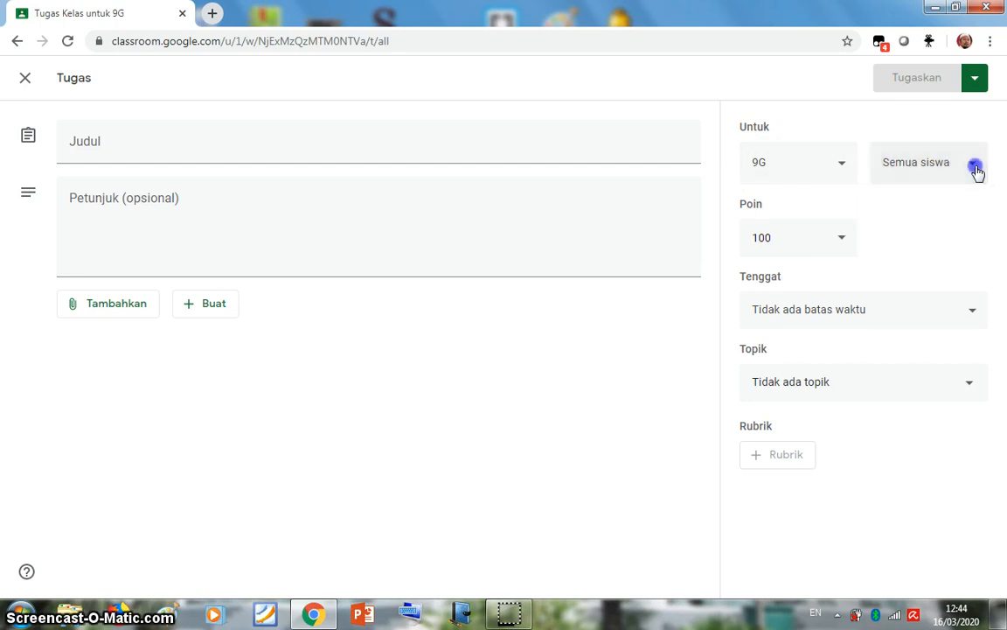
click(975, 168)
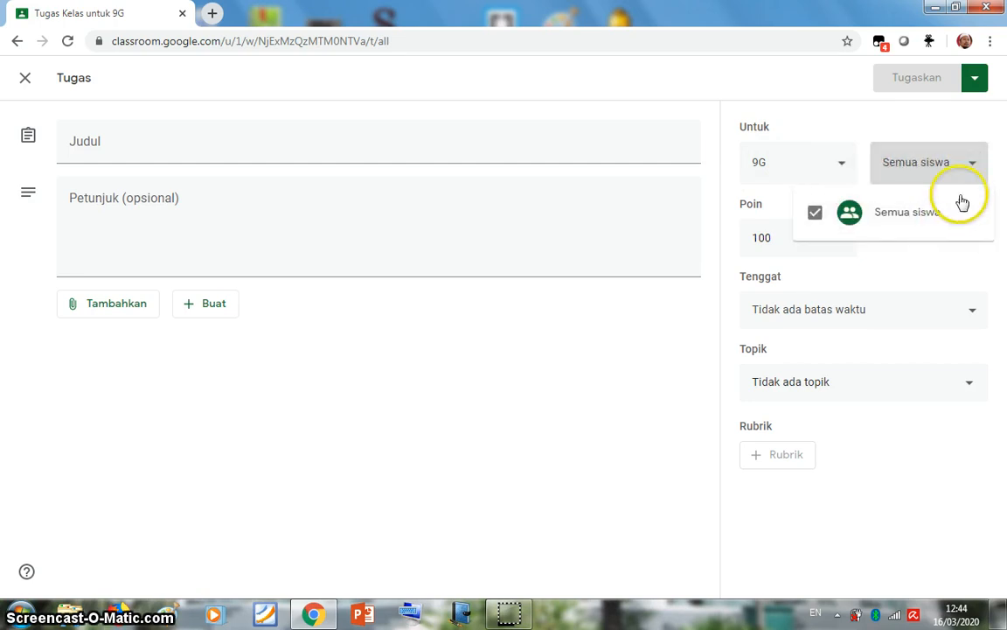
click(973, 167)
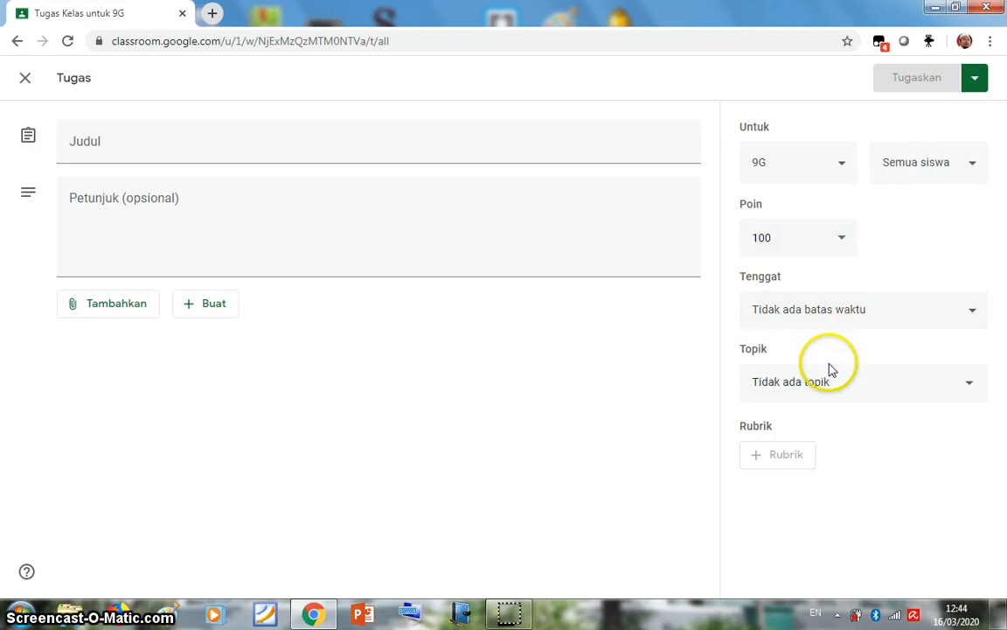
click(25, 81)
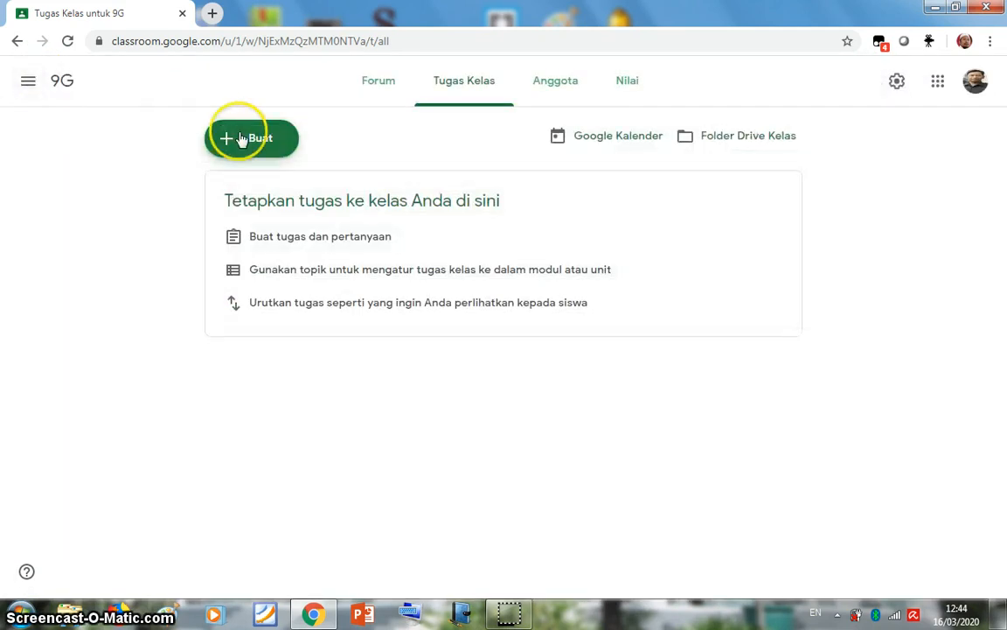
- Start a new Tugas kuis for 9G with its blank Google Forms quiz, and open the dialog for attaching a link
click(242, 140)
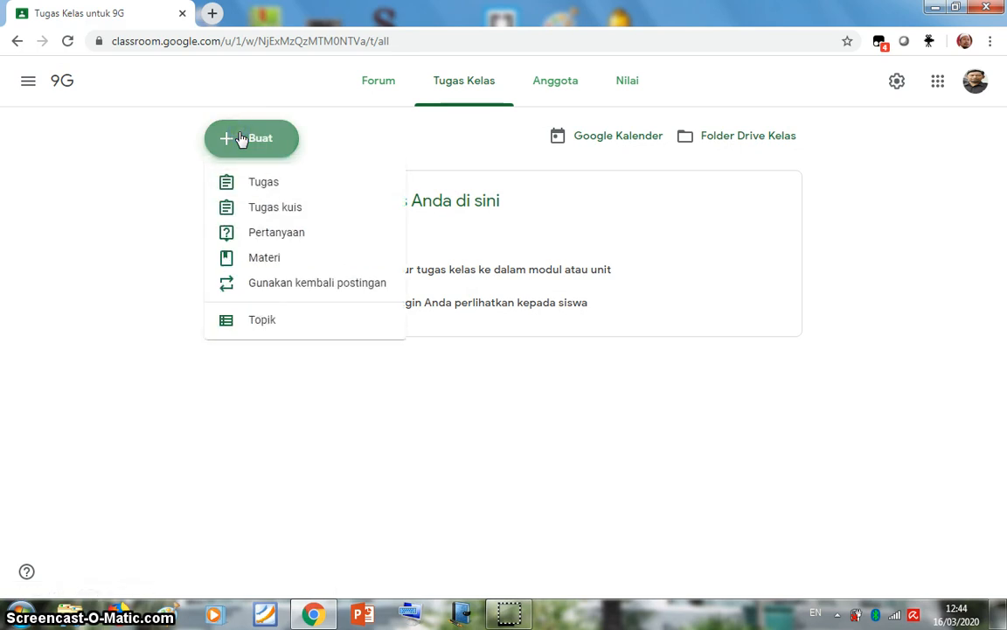
click(251, 209)
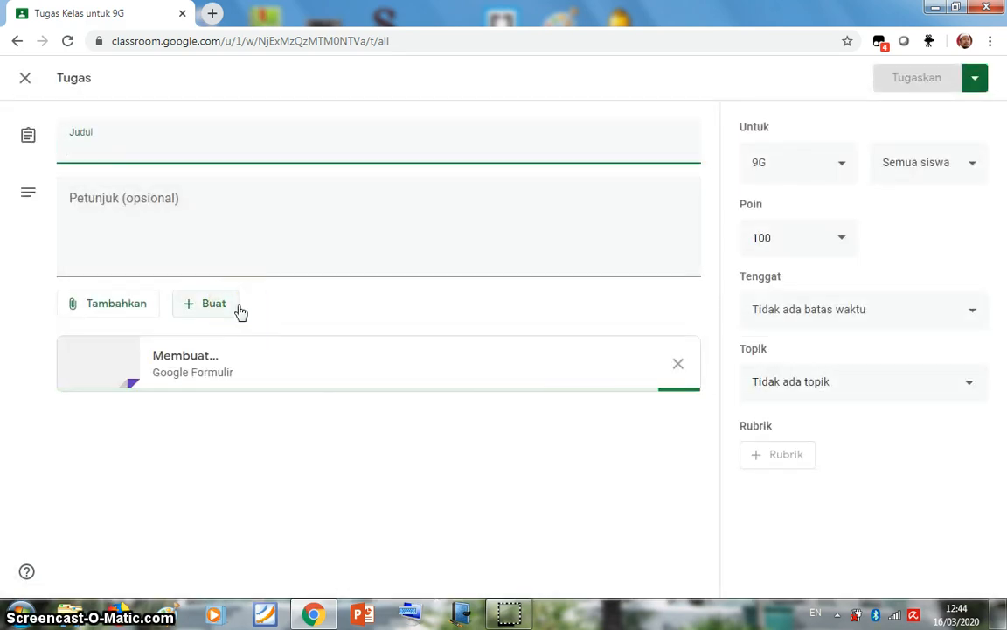
click(129, 313)
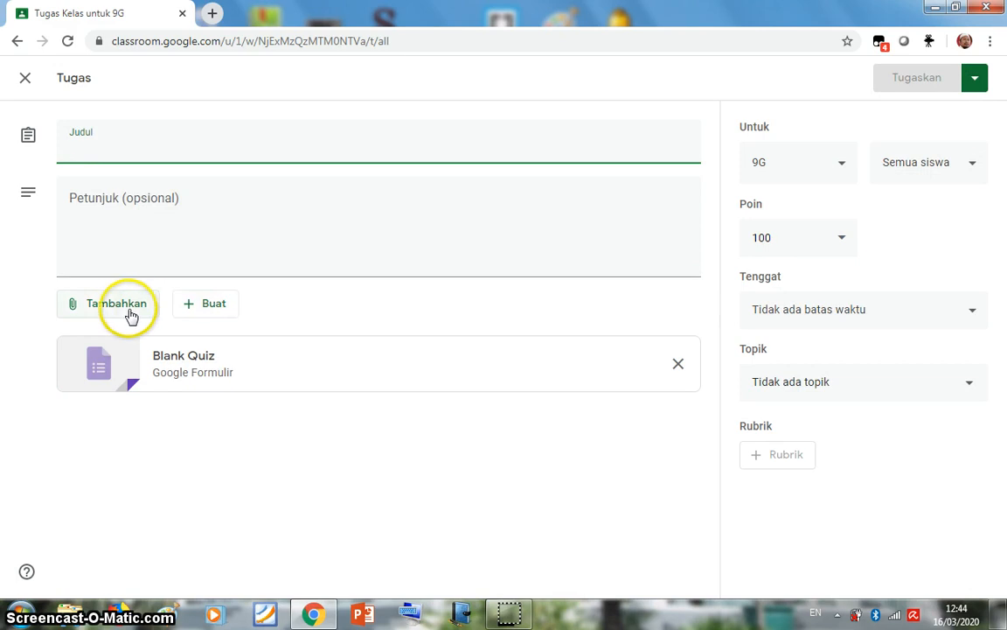
click(120, 233)
click(114, 301)
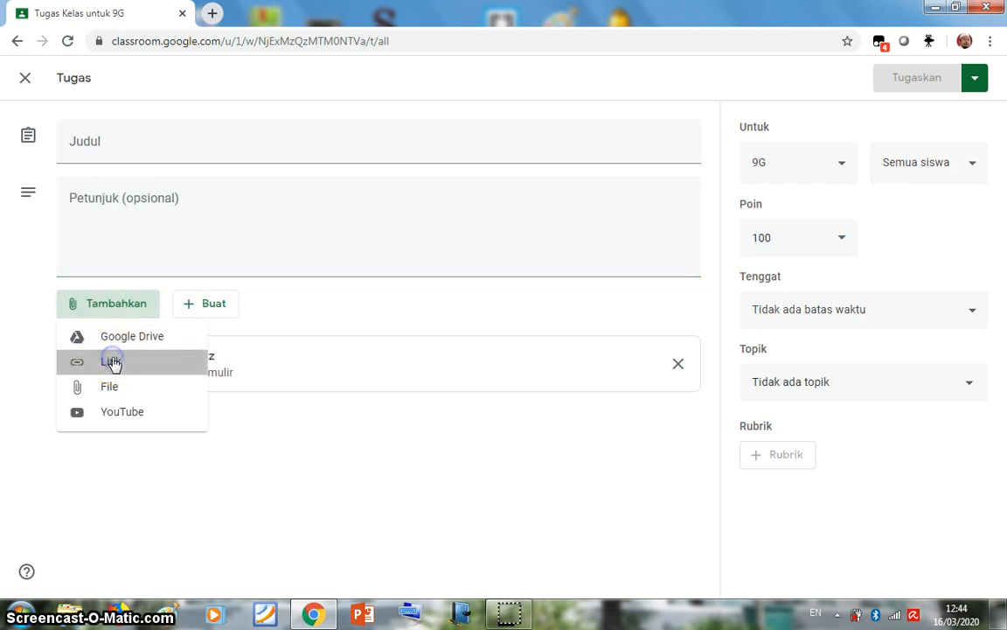
click(112, 363)
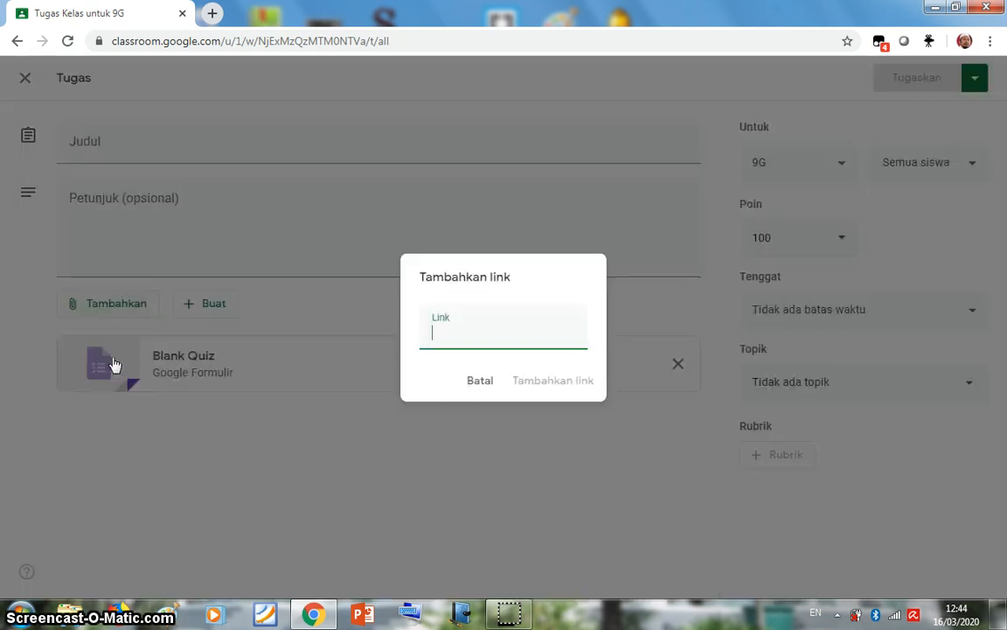
- In a new browser tab, search Google for quizizz.com and open the Quizizz home page
click(210, 13)
click(254, 38)
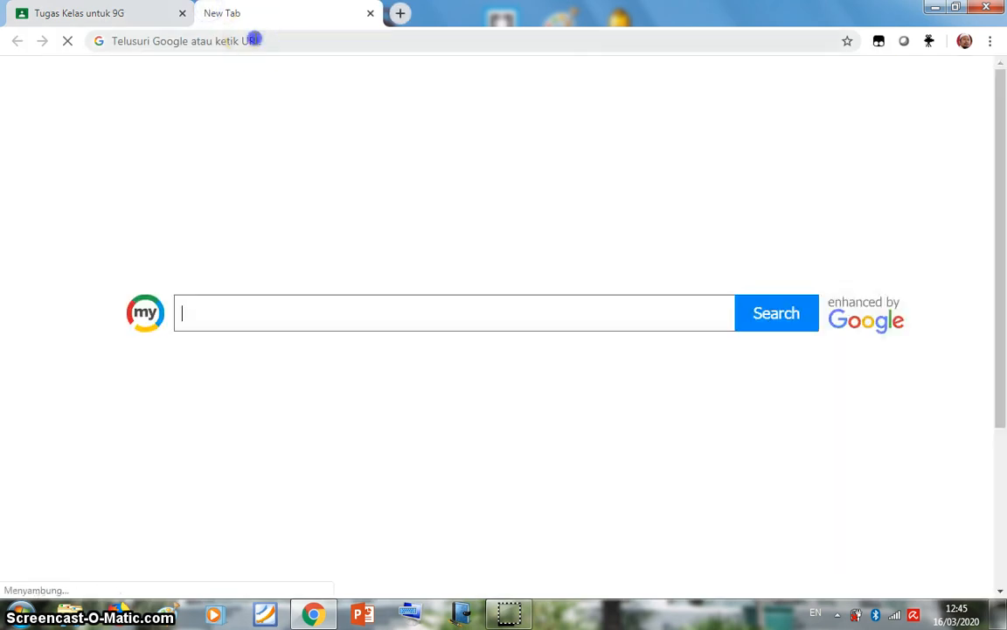
text(qui)
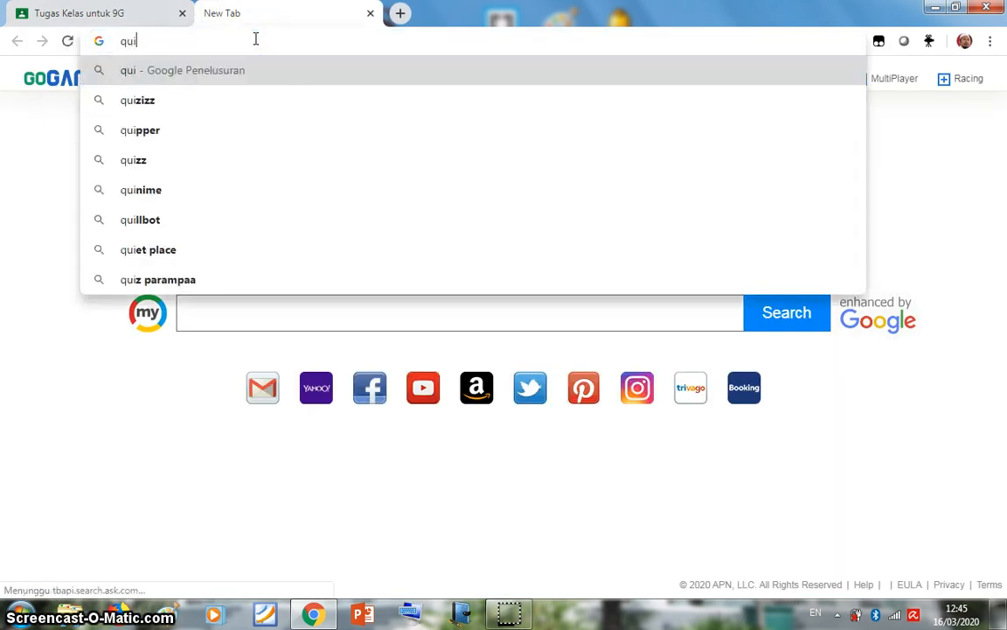
click(186, 101)
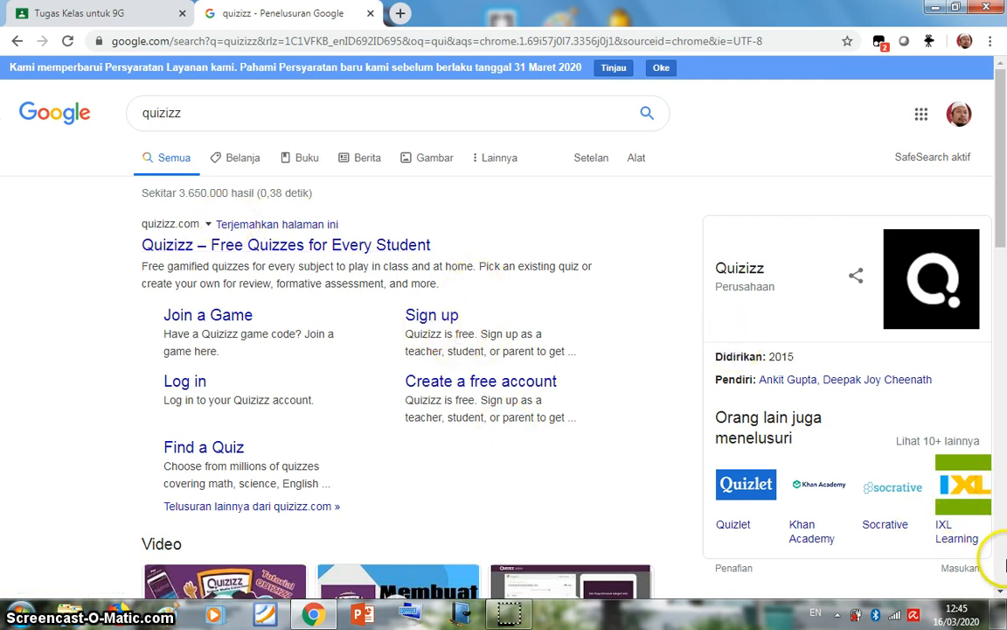
click(1003, 564)
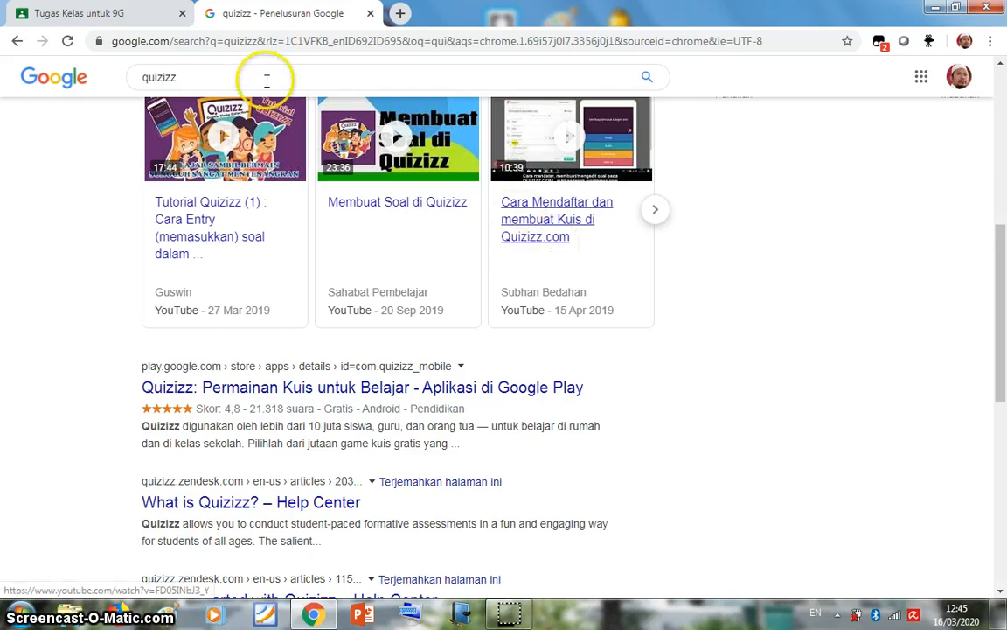
click(238, 77)
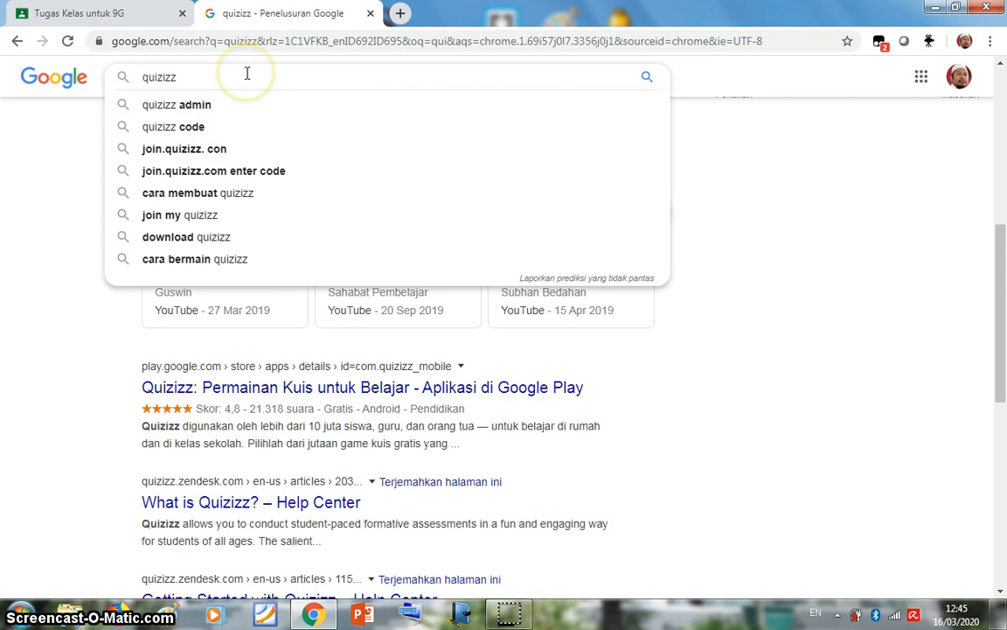
text(.com)
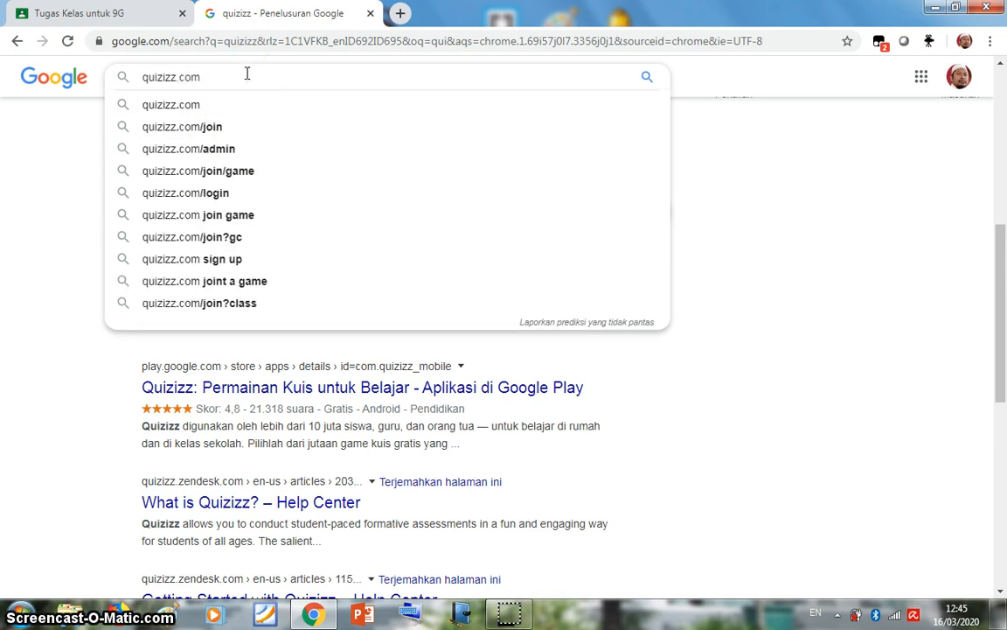
key(Return)
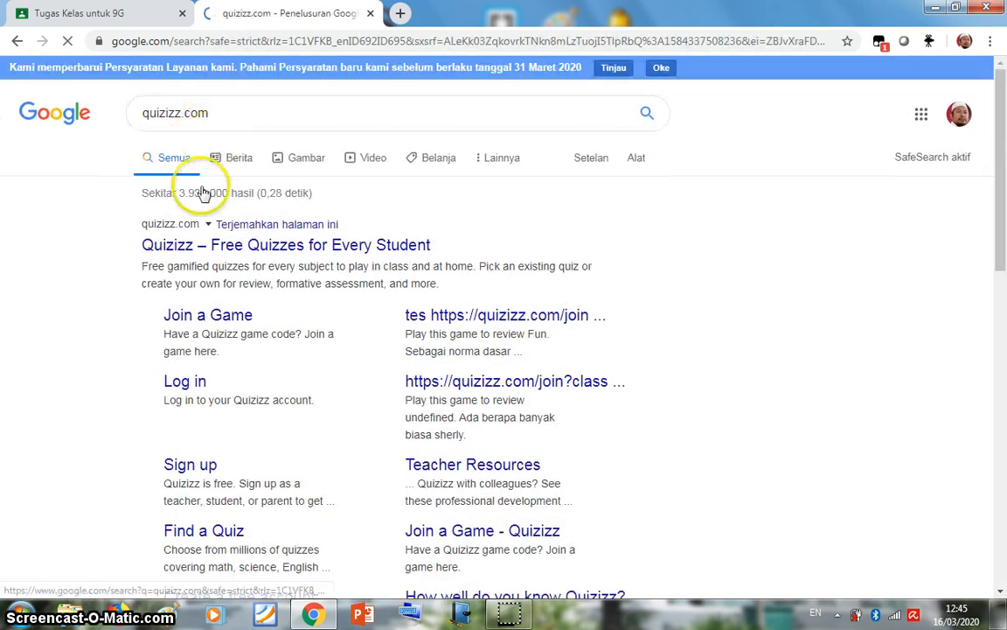
click(195, 246)
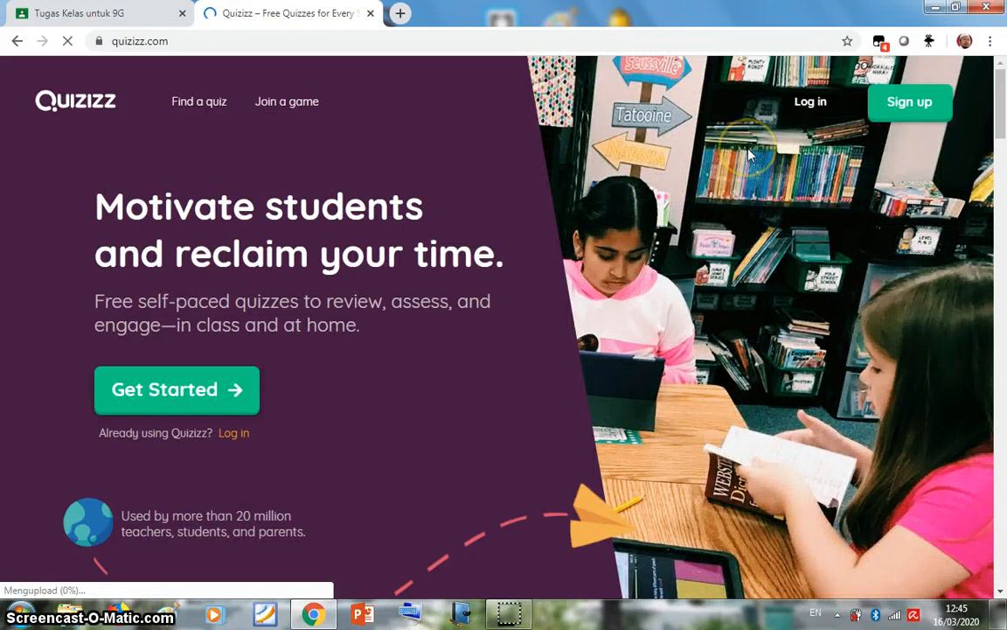
- Log in to Quizizz with the teacher's Google account
click(818, 112)
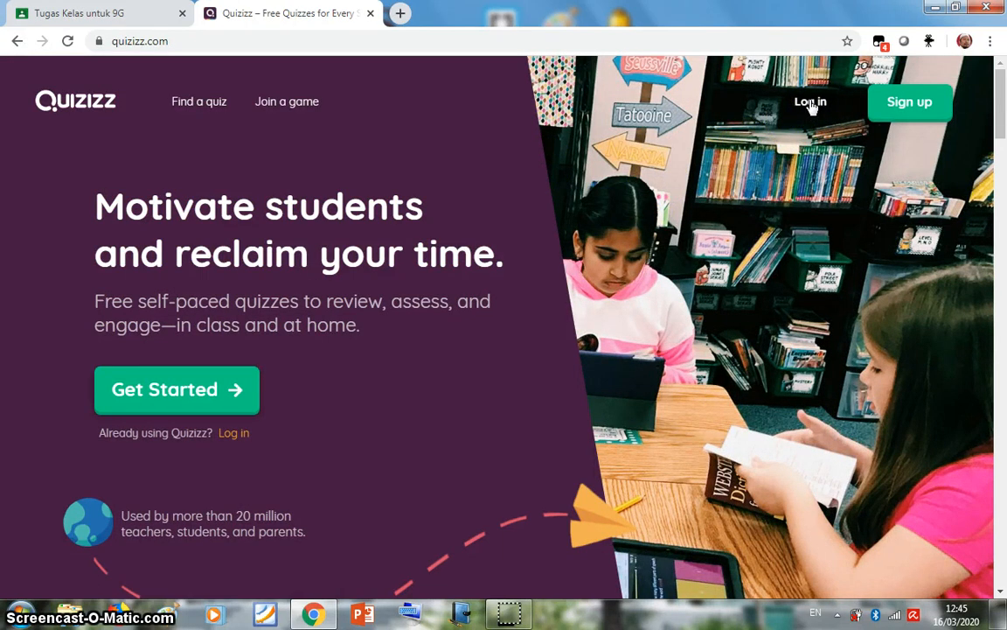
click(811, 105)
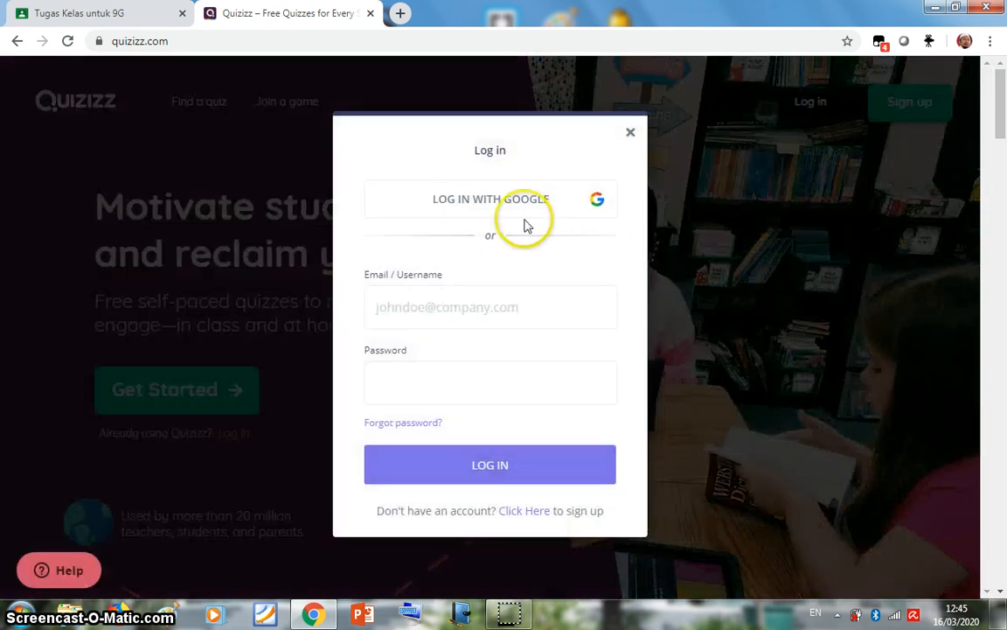
click(507, 198)
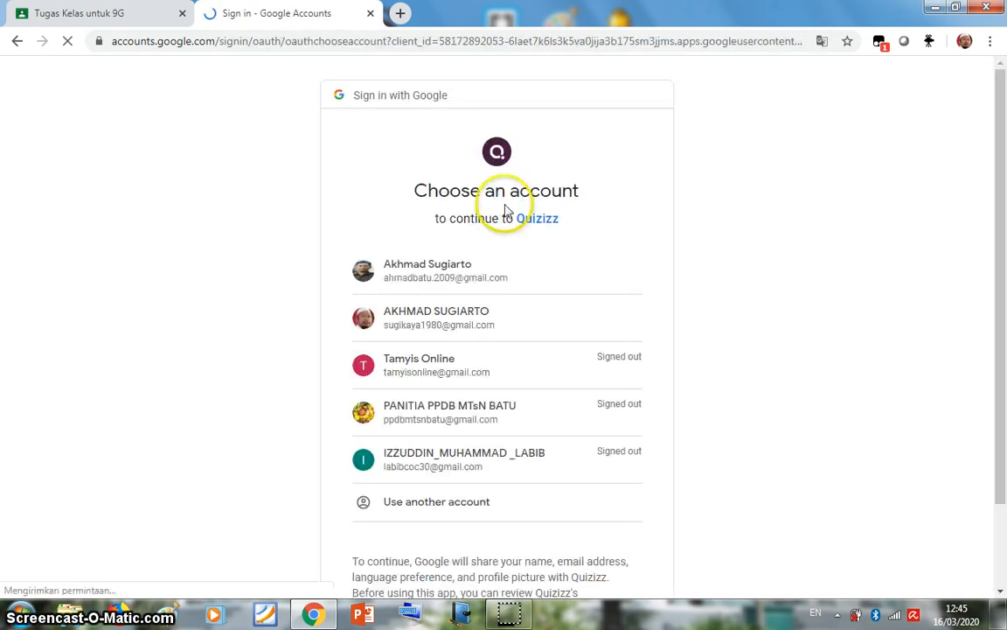
click(455, 276)
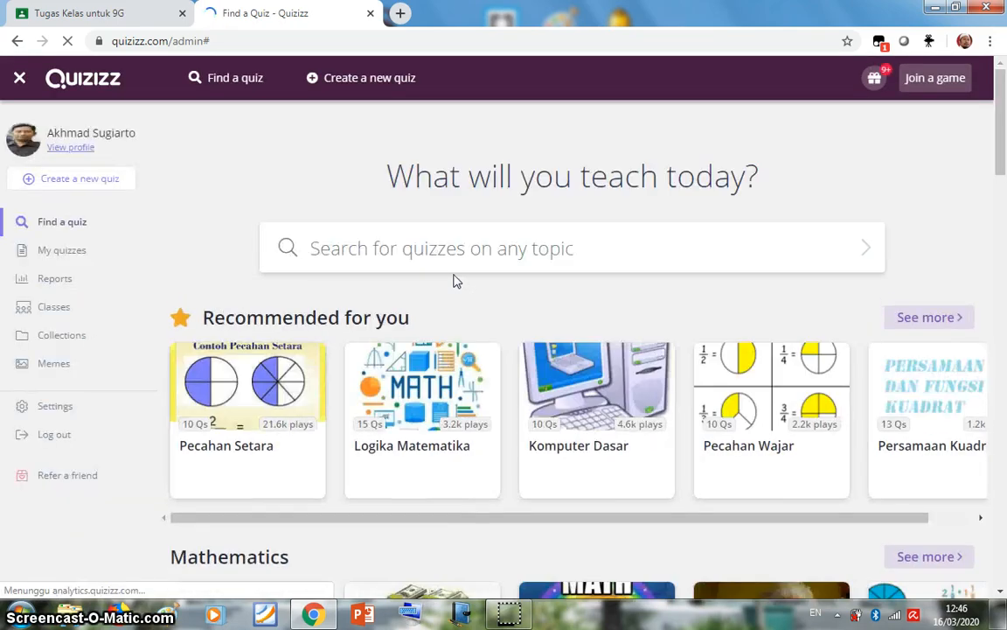
click(425, 276)
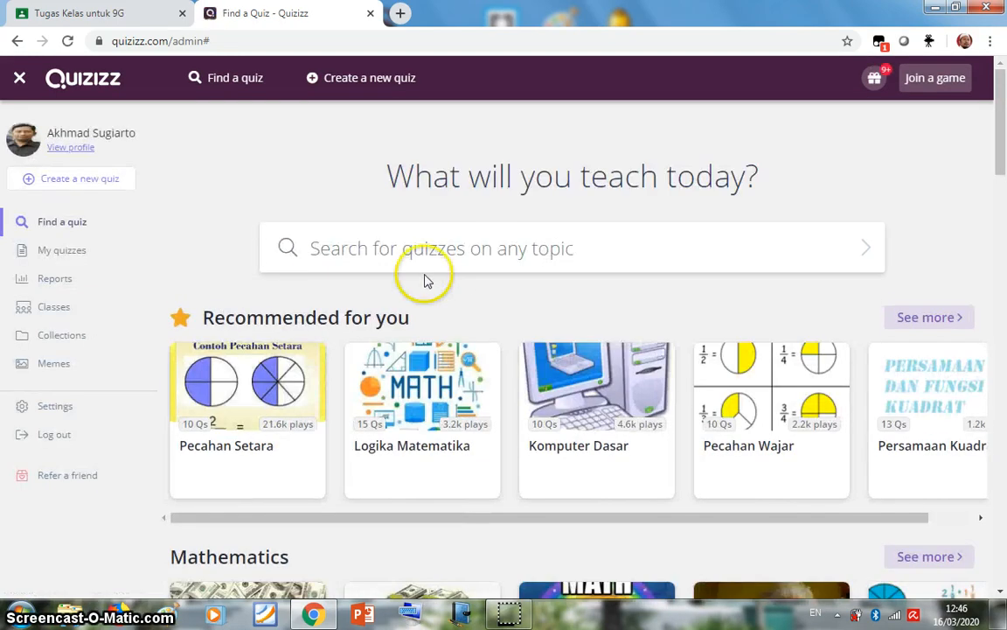
- Open the quiz REMIDI GERAK PADA MAKHLUK HIDUP from the teacher's own quizzes and copy its share link
click(87, 253)
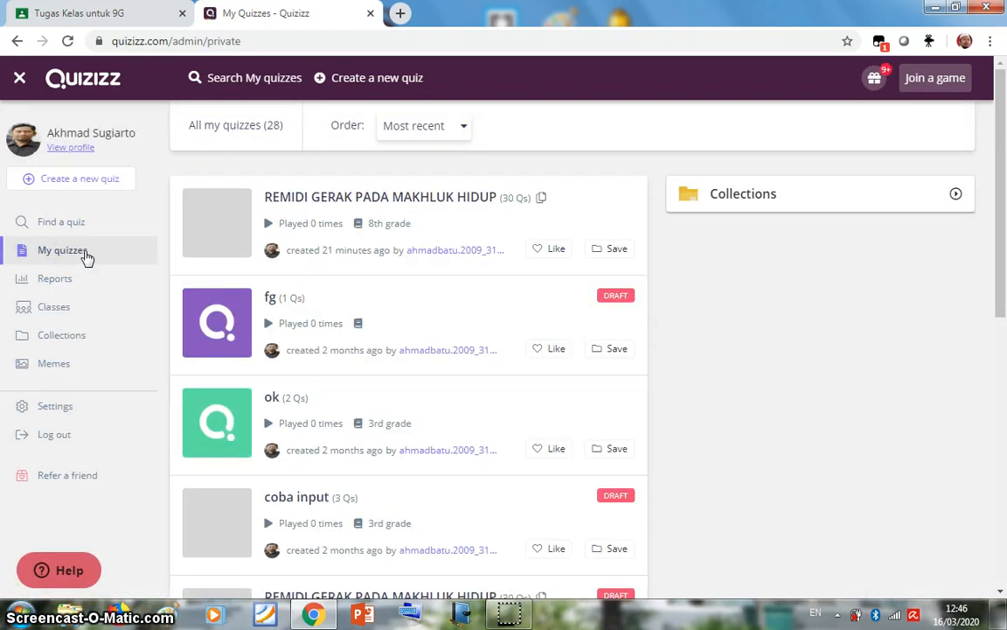
click(316, 211)
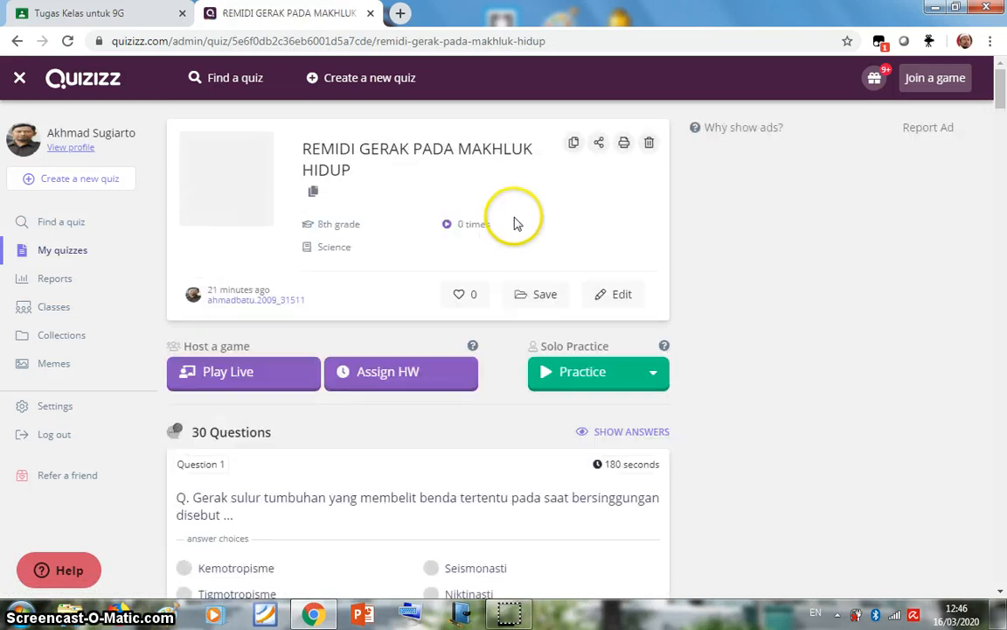
click(598, 145)
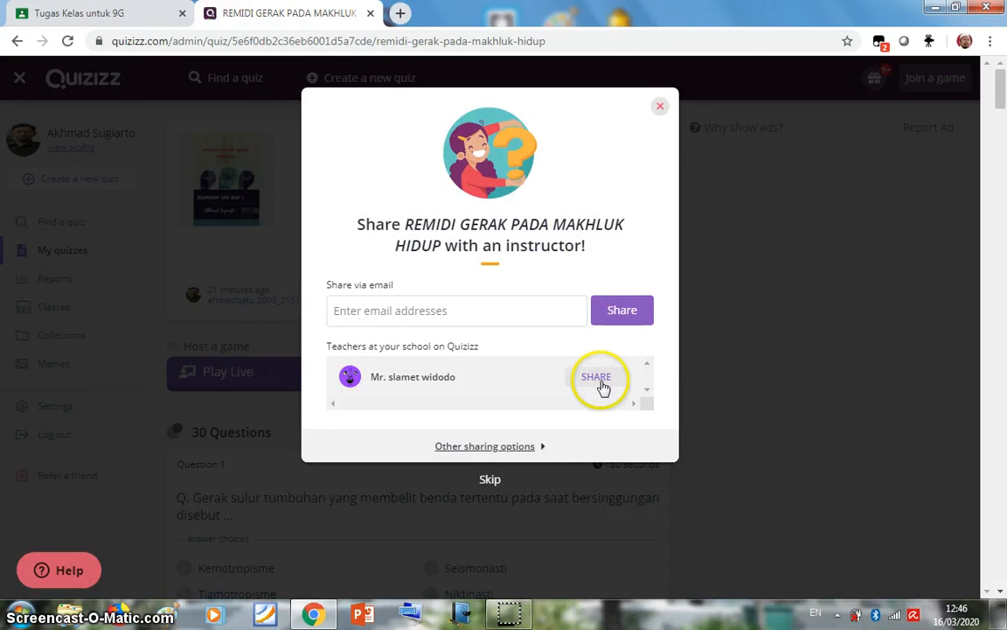
click(521, 448)
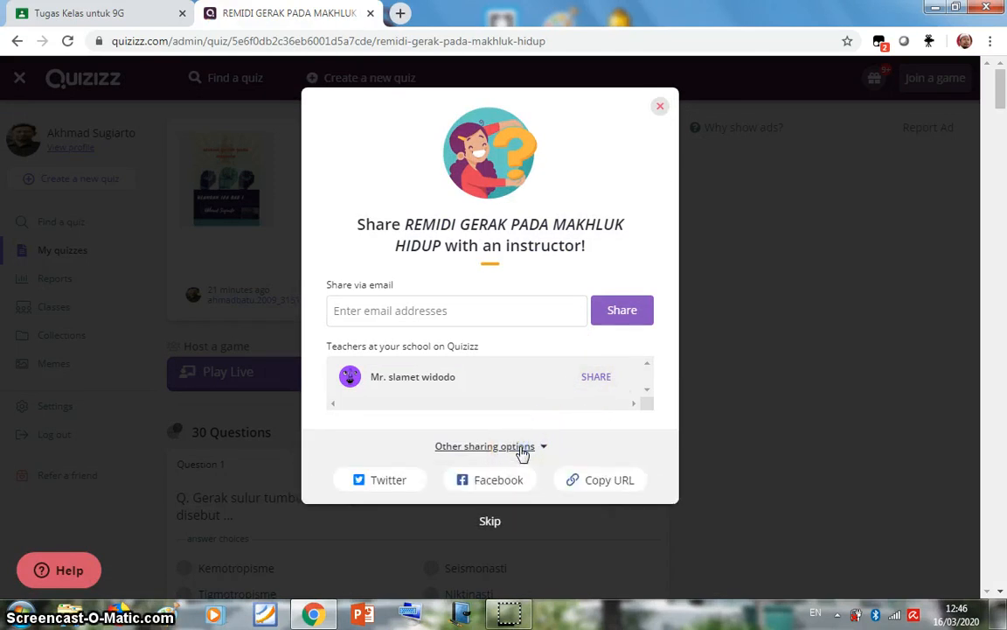
click(607, 484)
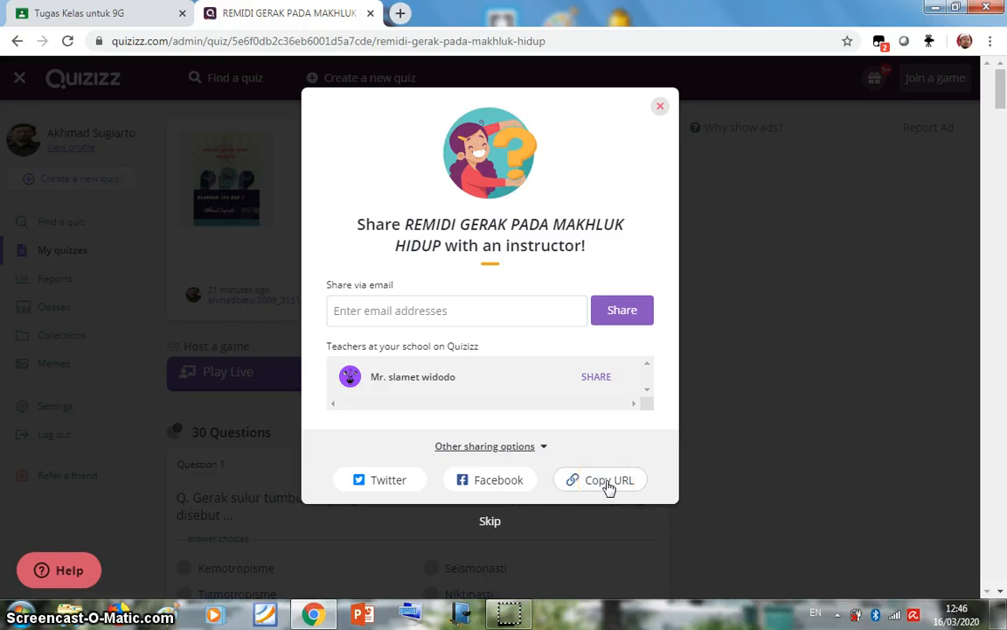
click(537, 536)
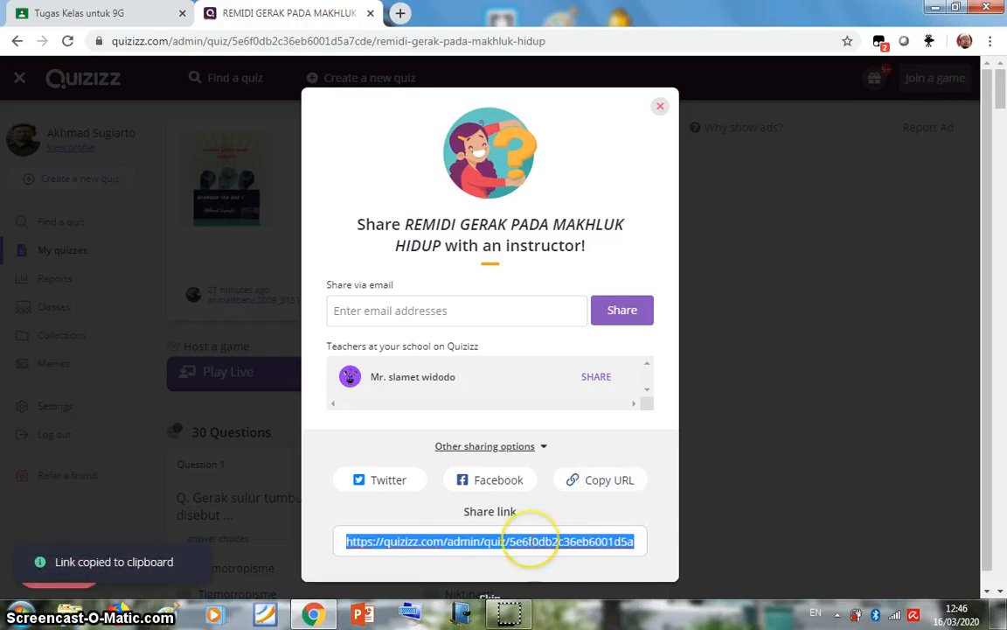
right_click(531, 541)
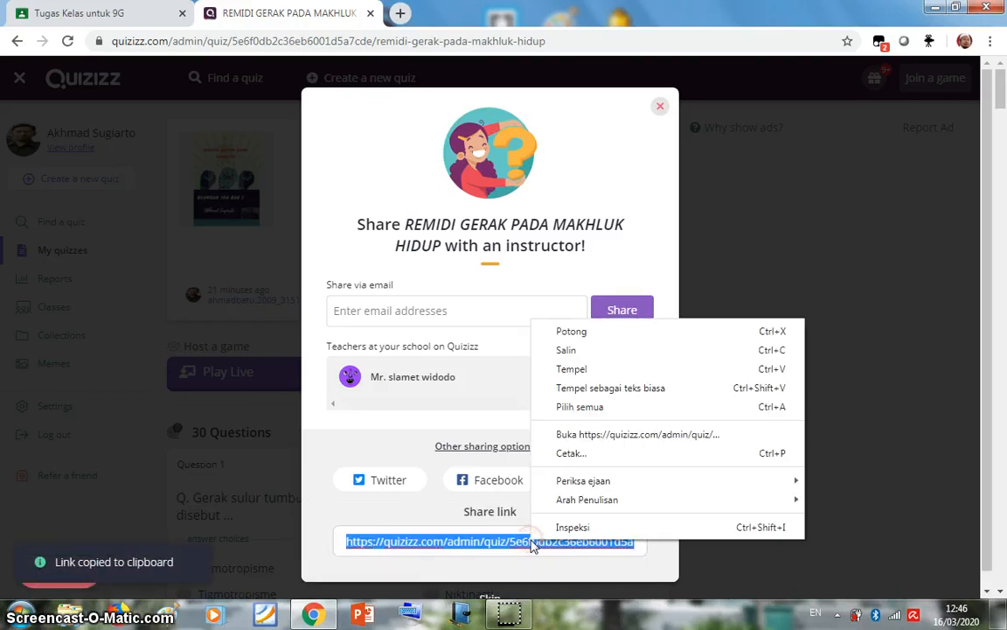
click(568, 354)
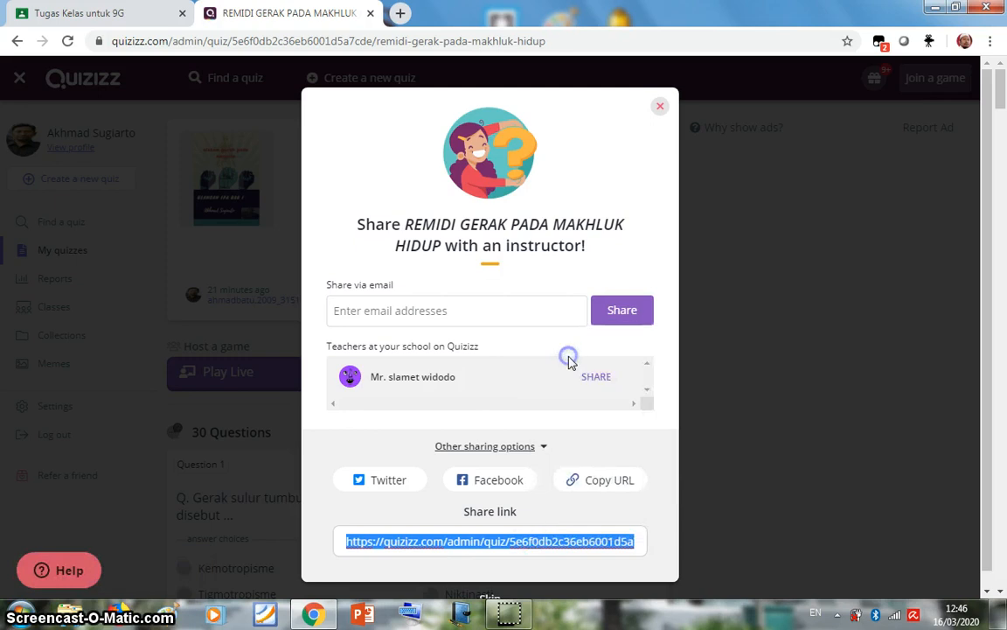
- Return to Google Classroom and attach the copied Quizizz link to the 9G quiz assignment
click(118, 14)
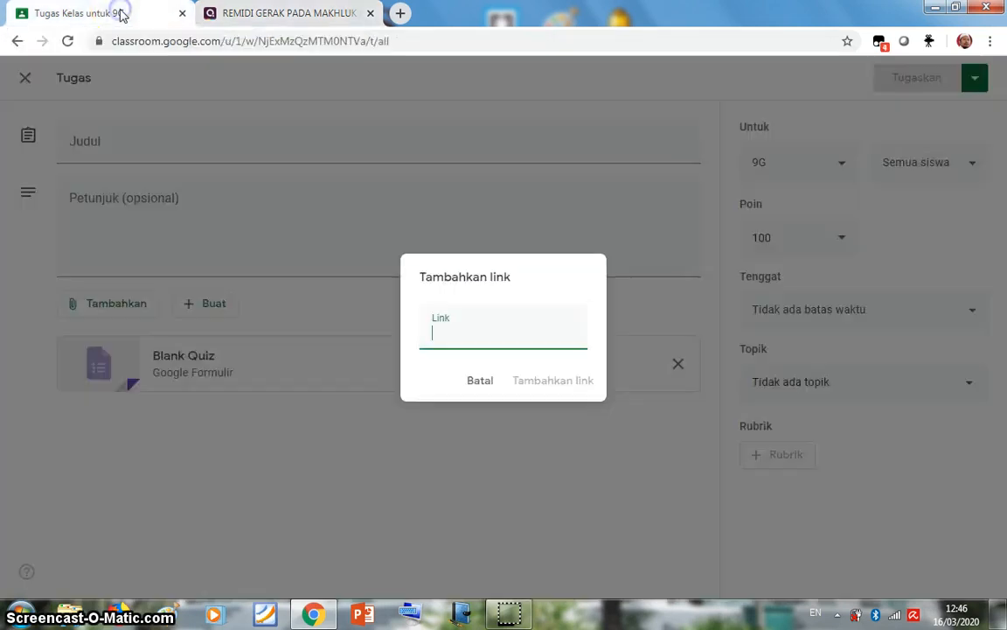
right_click(446, 335)
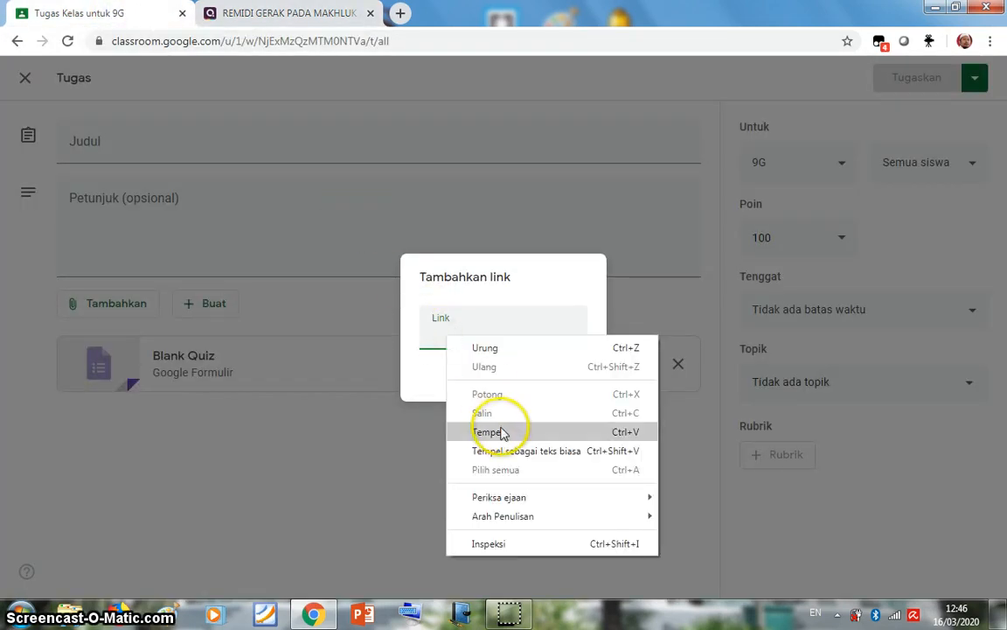
click(503, 431)
click(577, 380)
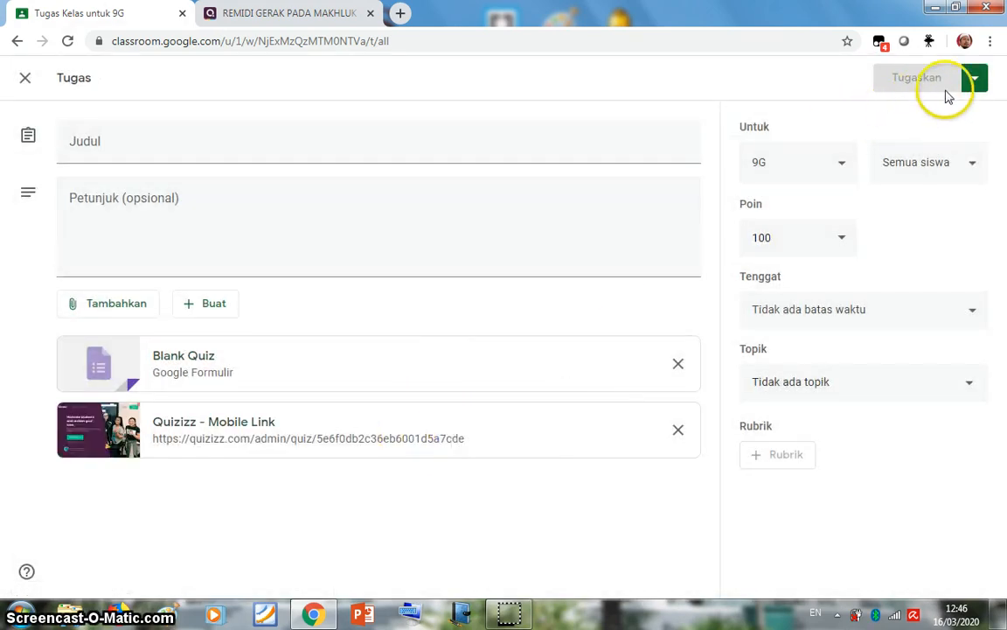
- Look at the choices for assigning the quiz, and preview the attached Quizizz link before closing its page
click(973, 82)
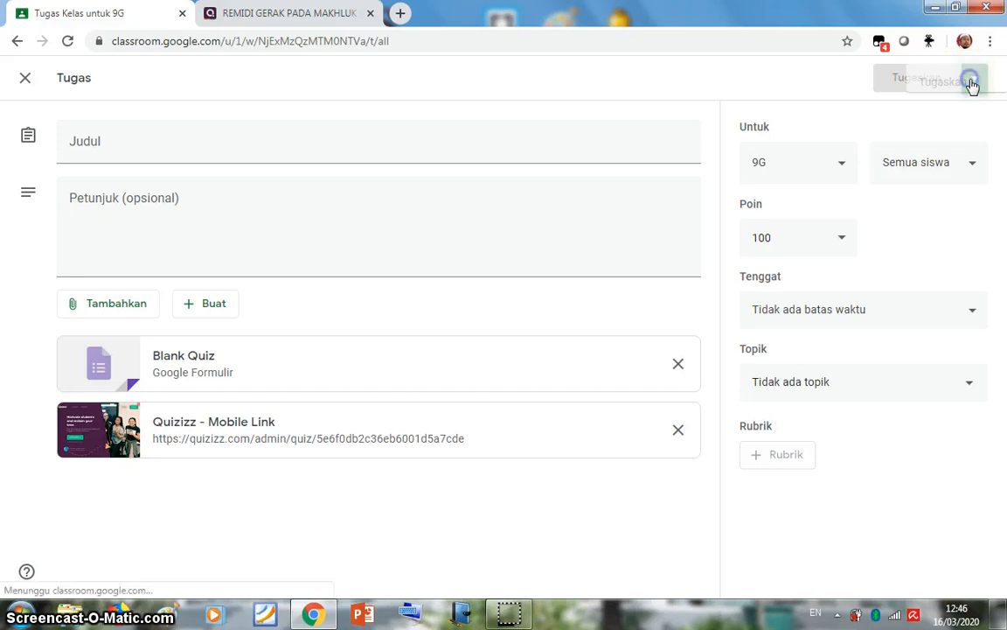
click(787, 82)
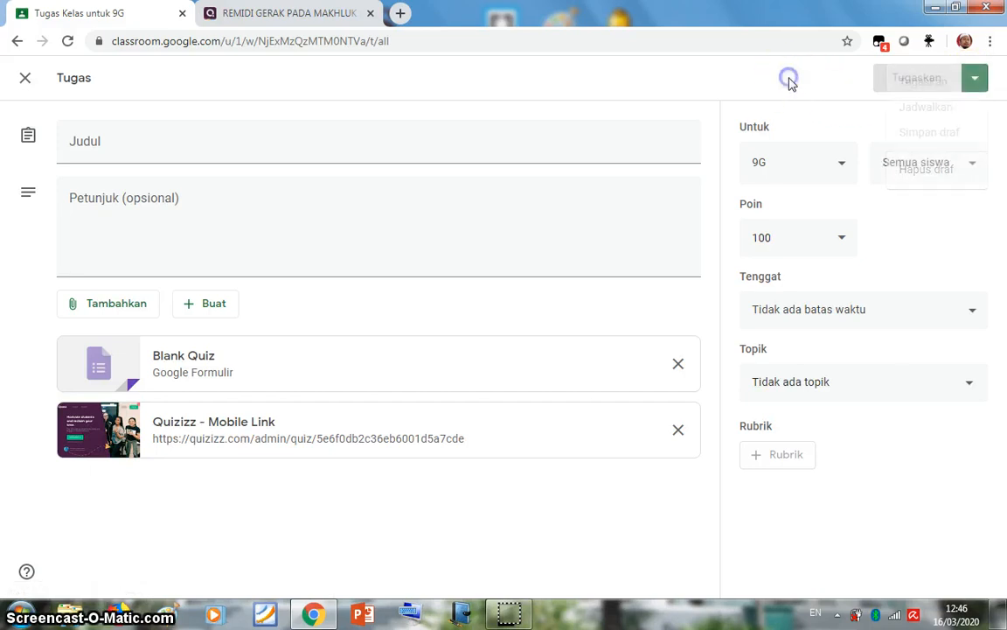
click(828, 90)
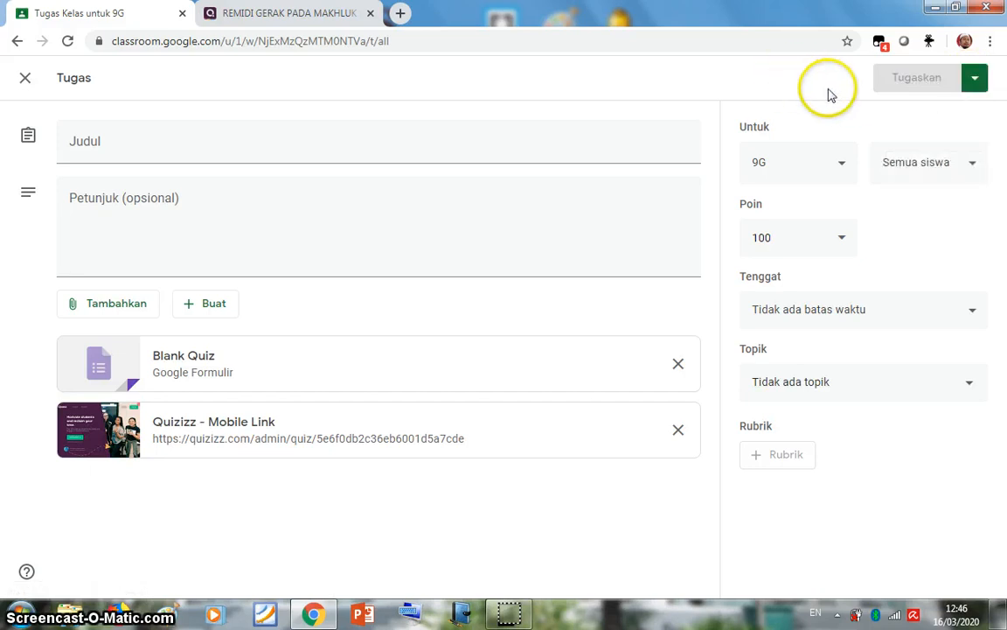
click(300, 423)
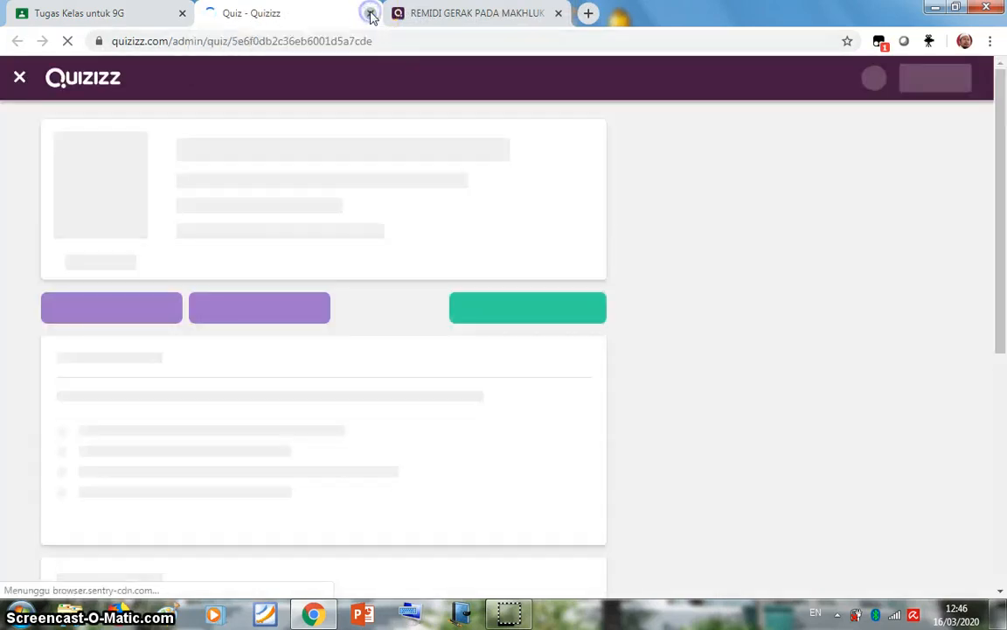
click(371, 14)
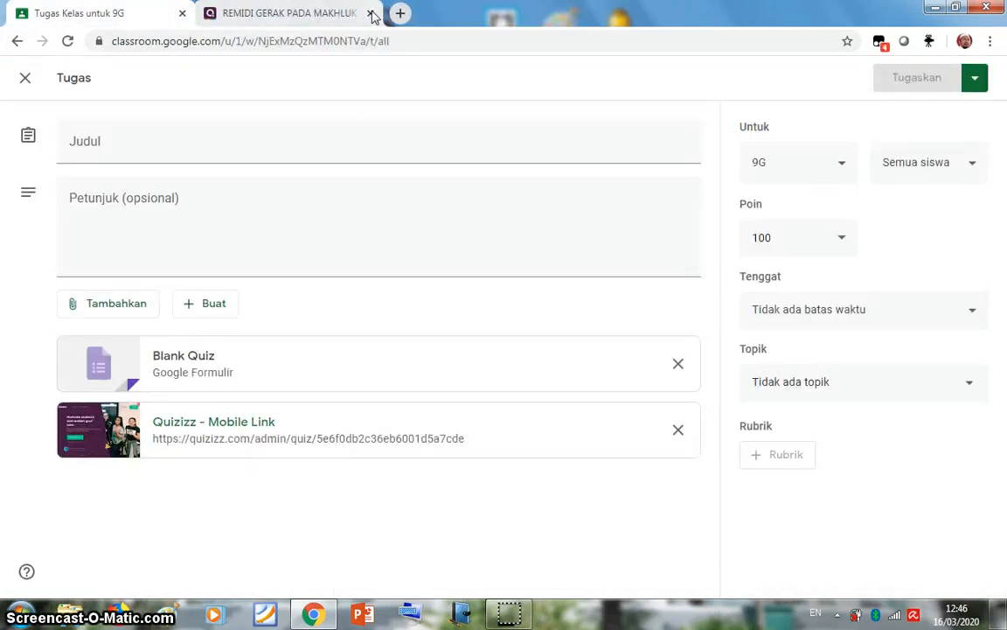
- Review the assigning choices and which students can receive the quiz, and close the assignment form without assigning it
click(974, 78)
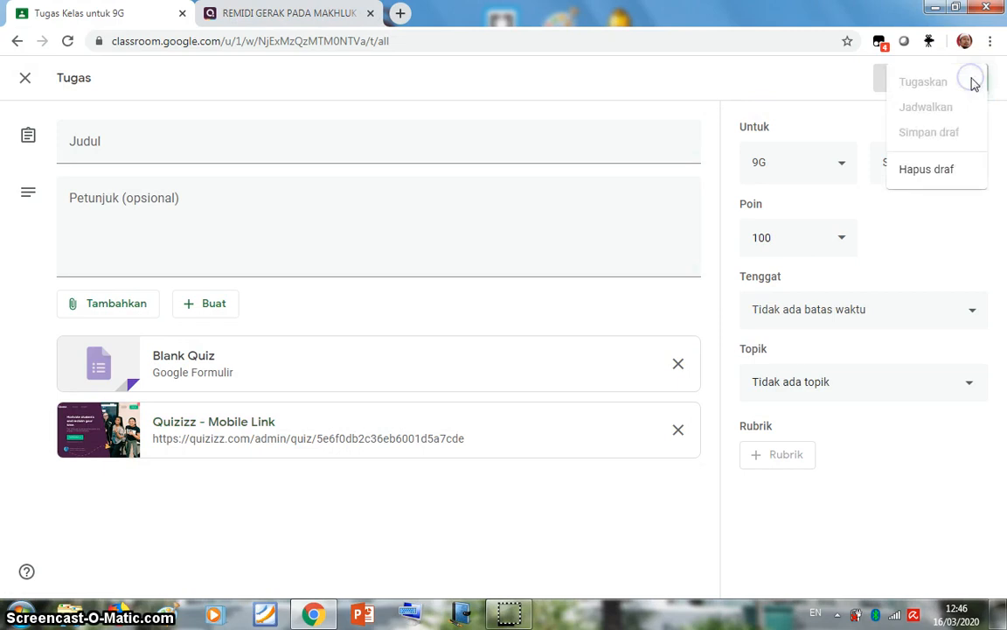
click(800, 173)
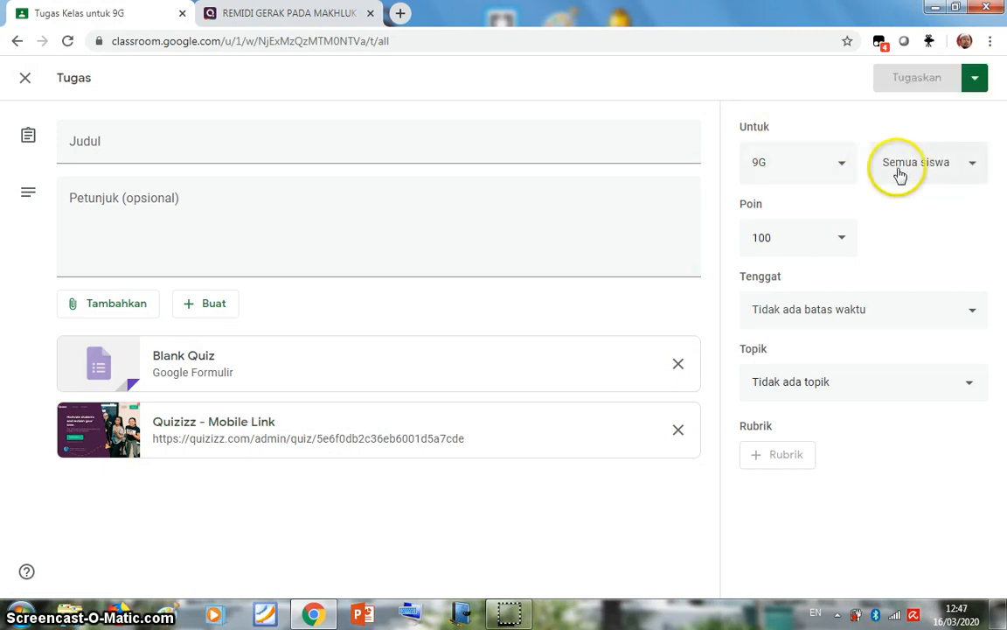
click(964, 162)
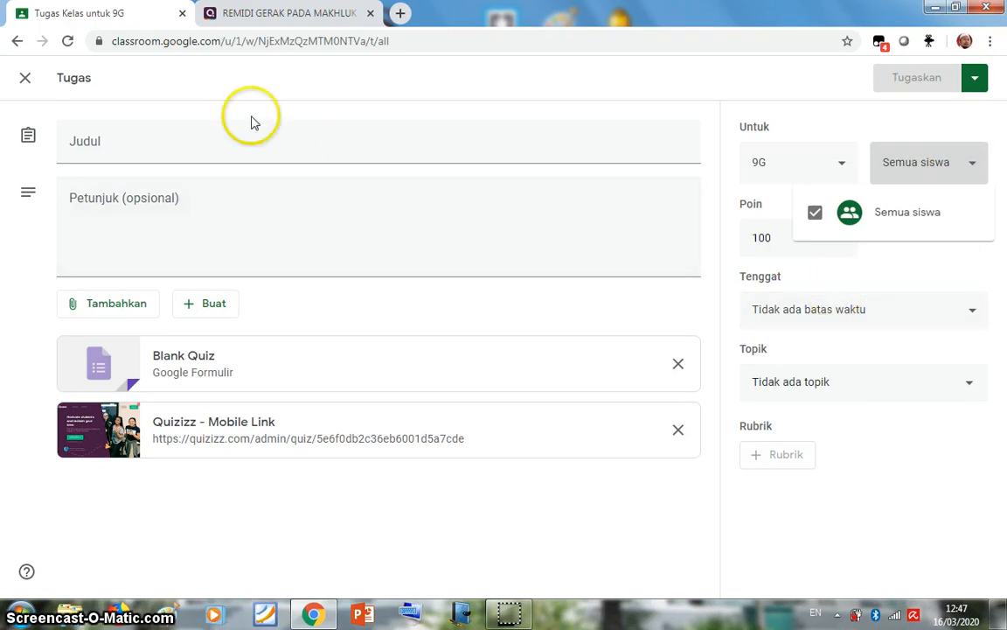
click(28, 84)
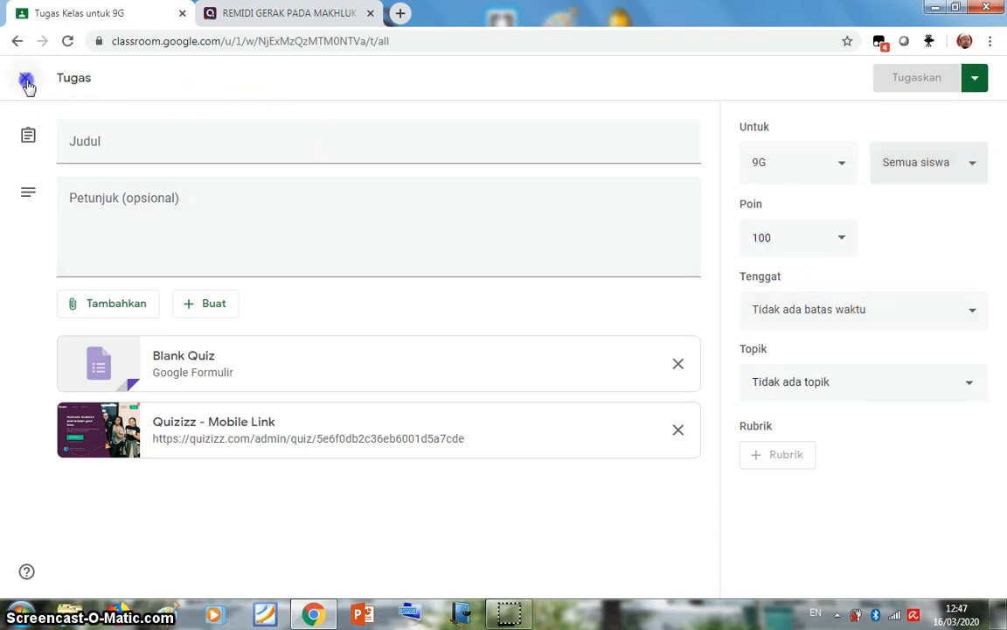
click(28, 84)
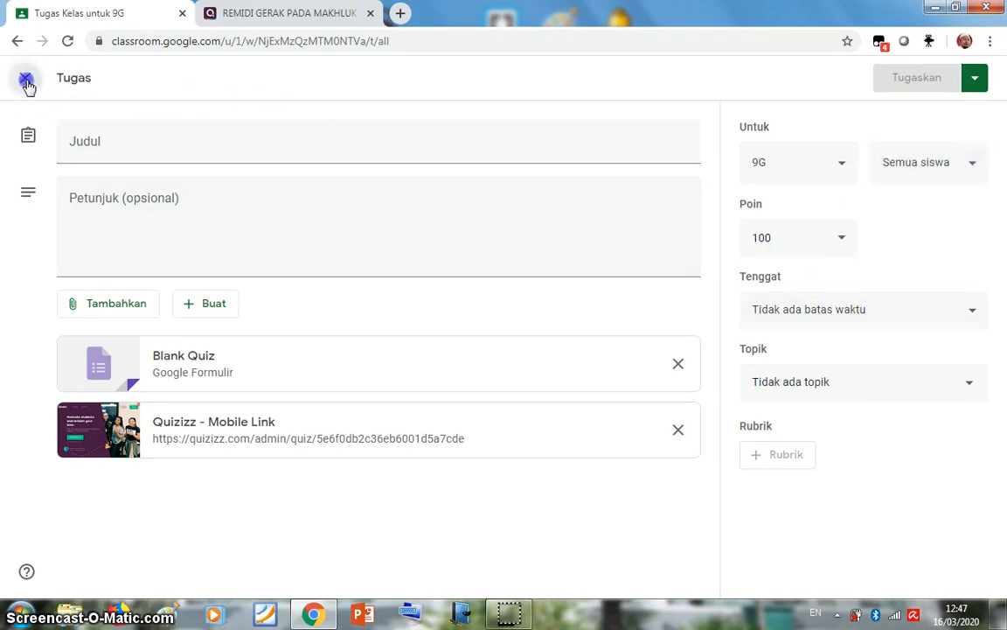
- Open a new assignment form for 9G, review the sources for adding attachments, and close the form without assigning anything
click(221, 141)
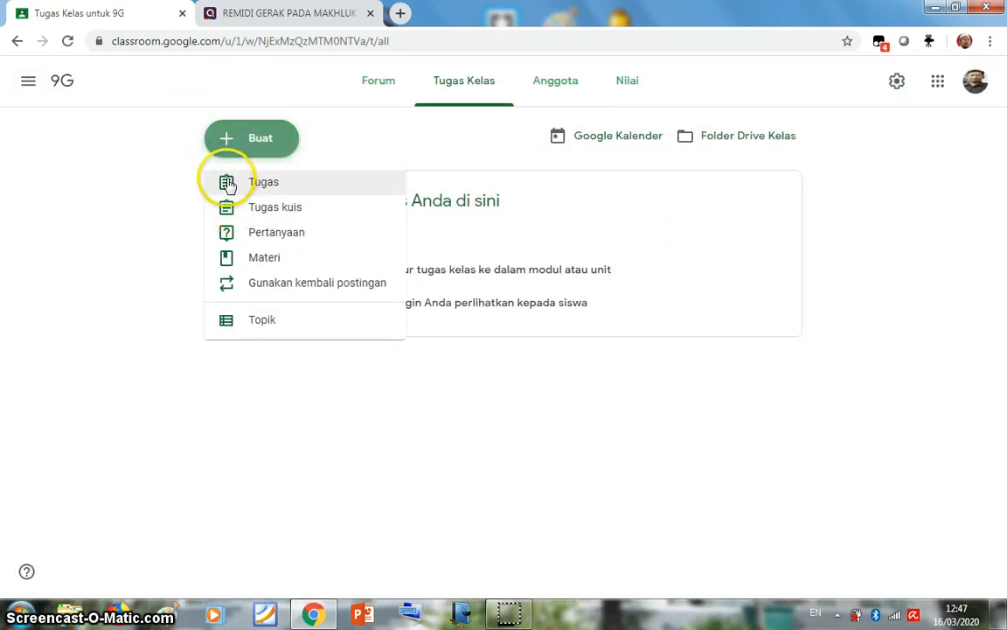
click(228, 184)
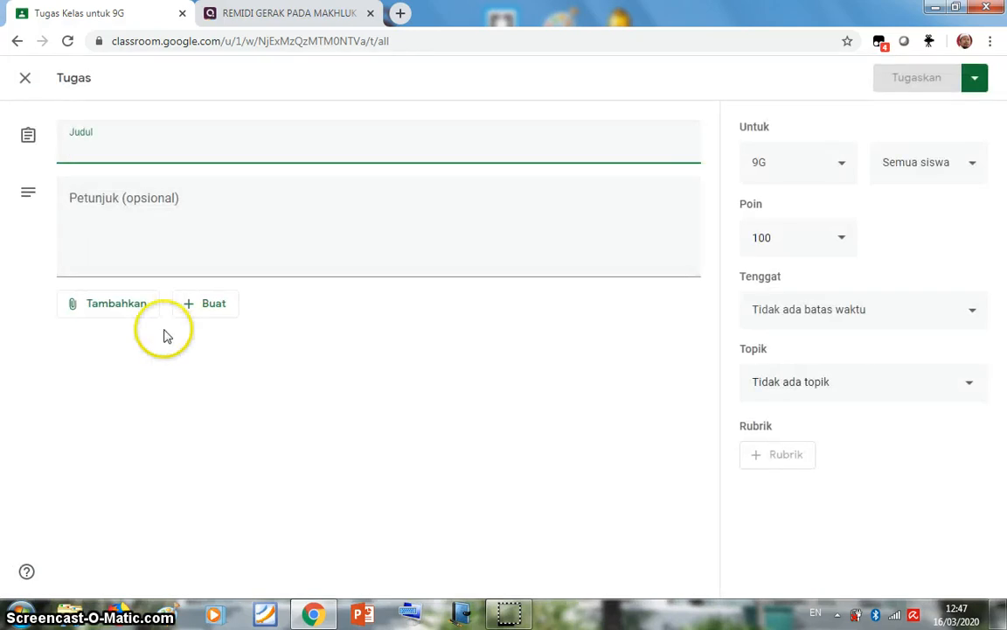
click(114, 315)
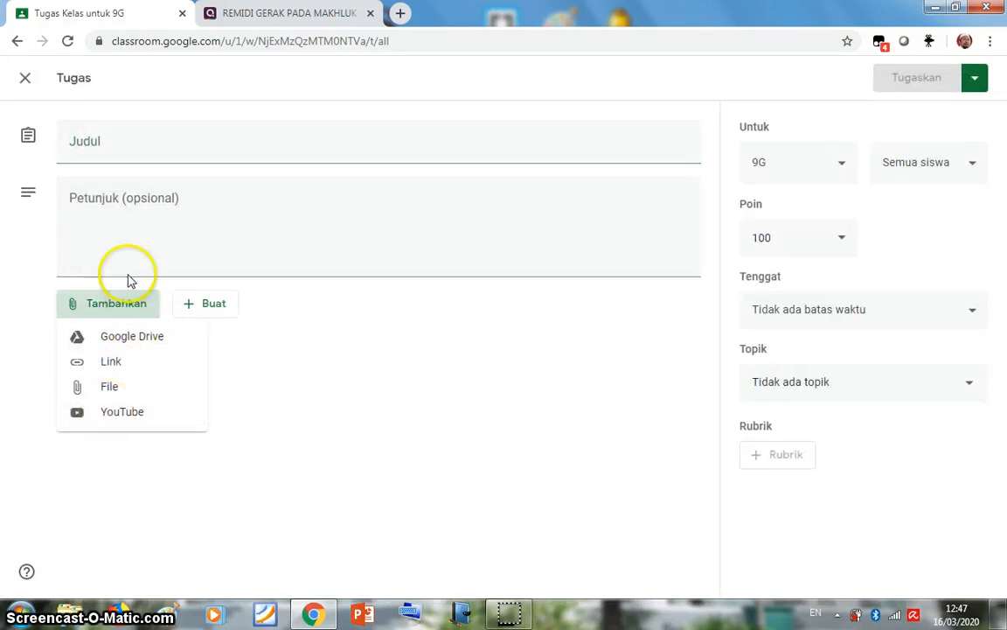
click(24, 79)
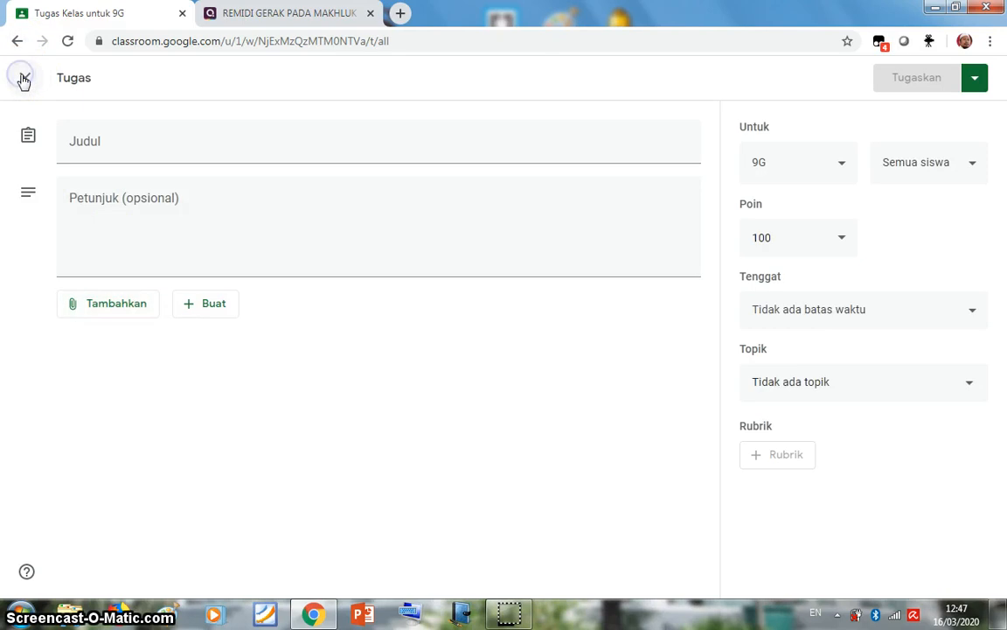
click(26, 81)
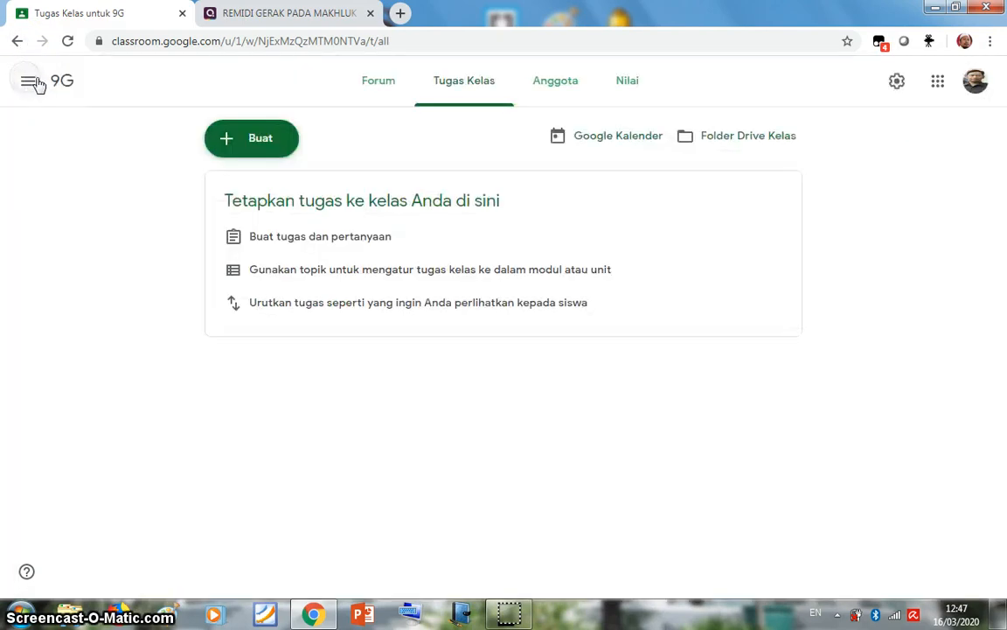
- Open a new question form for 9G, look over its question and instruction fields, and close it without asking anything
click(226, 140)
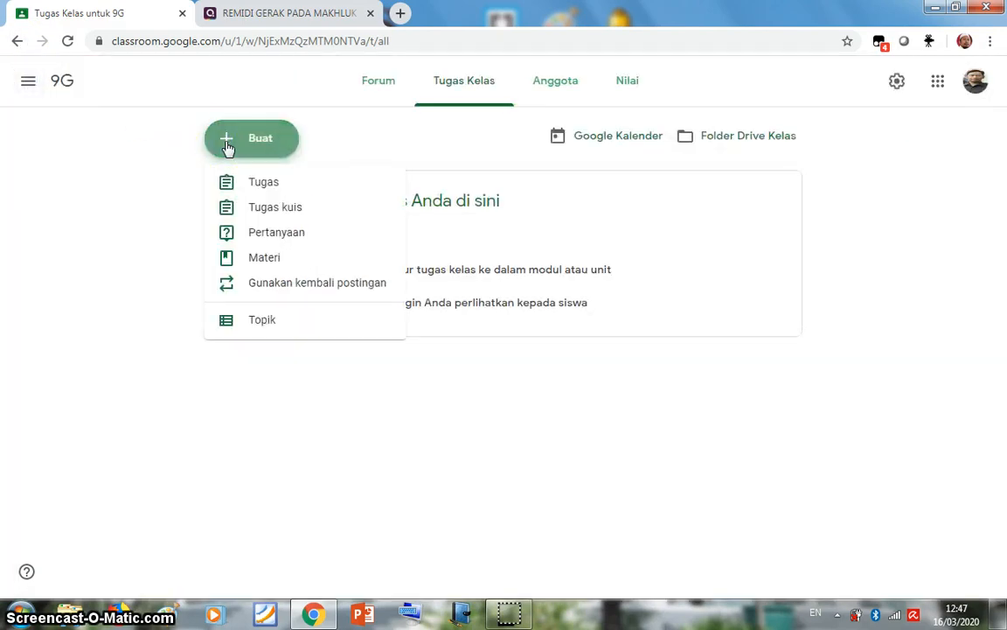
click(271, 242)
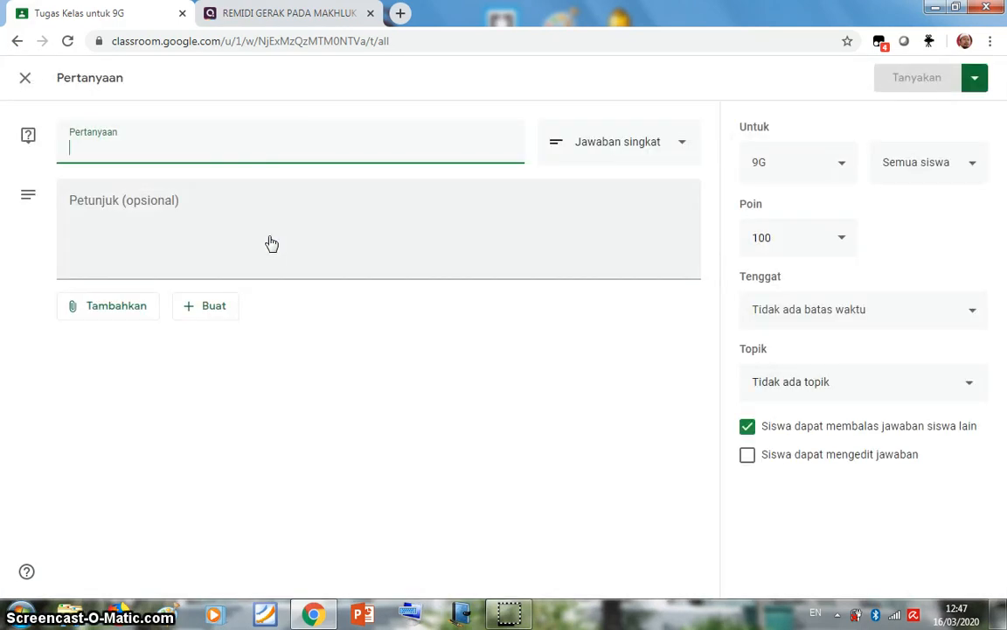
click(183, 159)
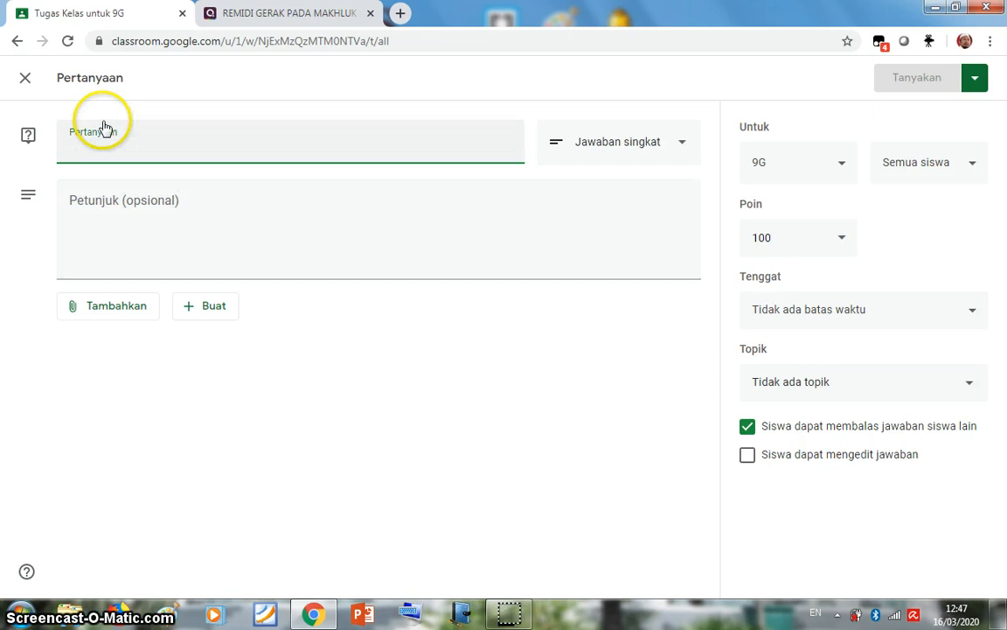
click(26, 80)
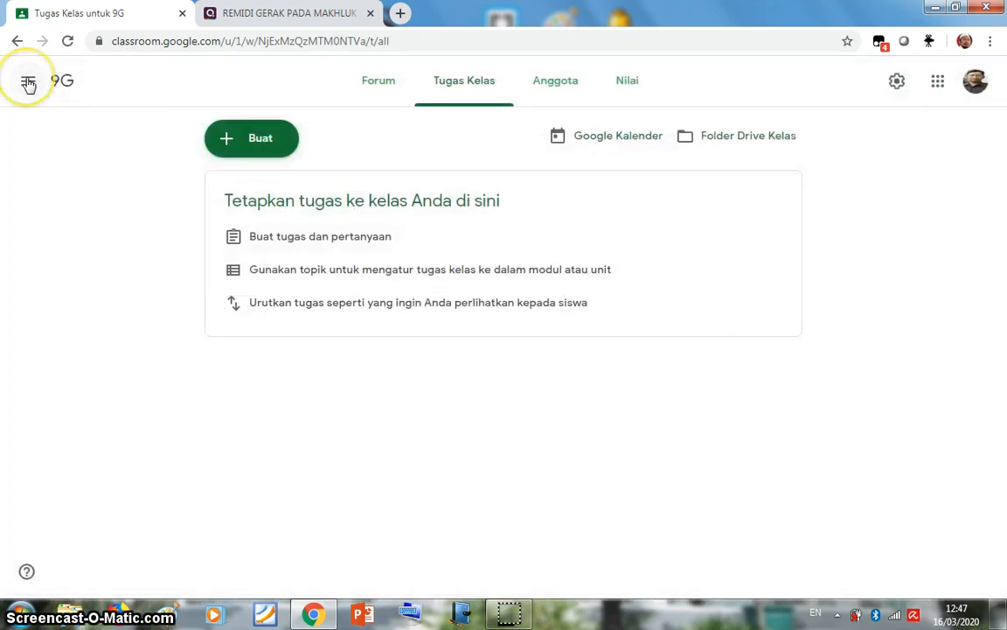
- Reopen the question form, examine the options for students replying to classmates and editing answers, and close it without posting
click(221, 140)
click(252, 235)
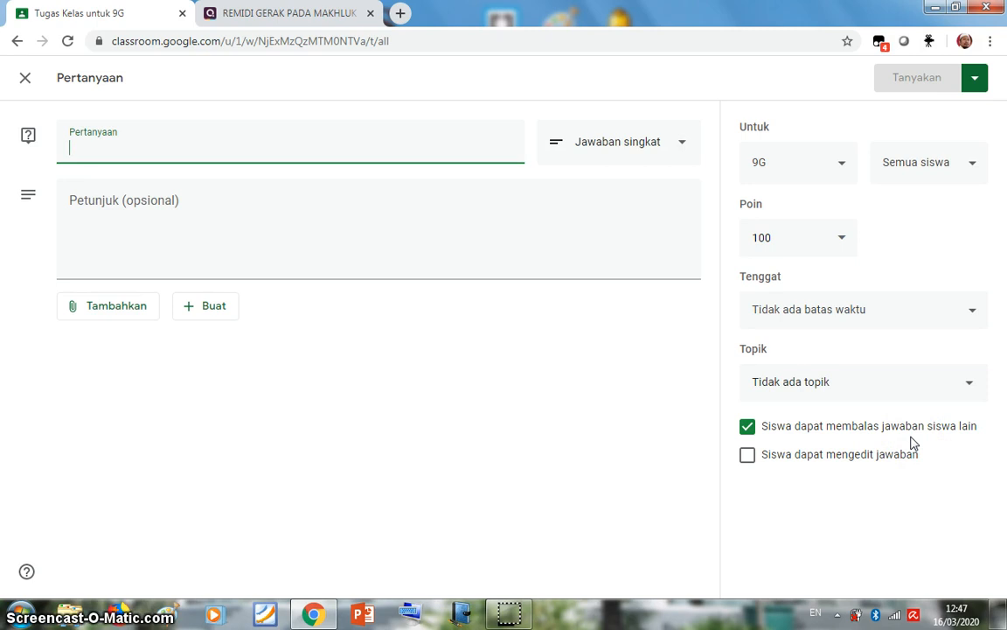
click(748, 456)
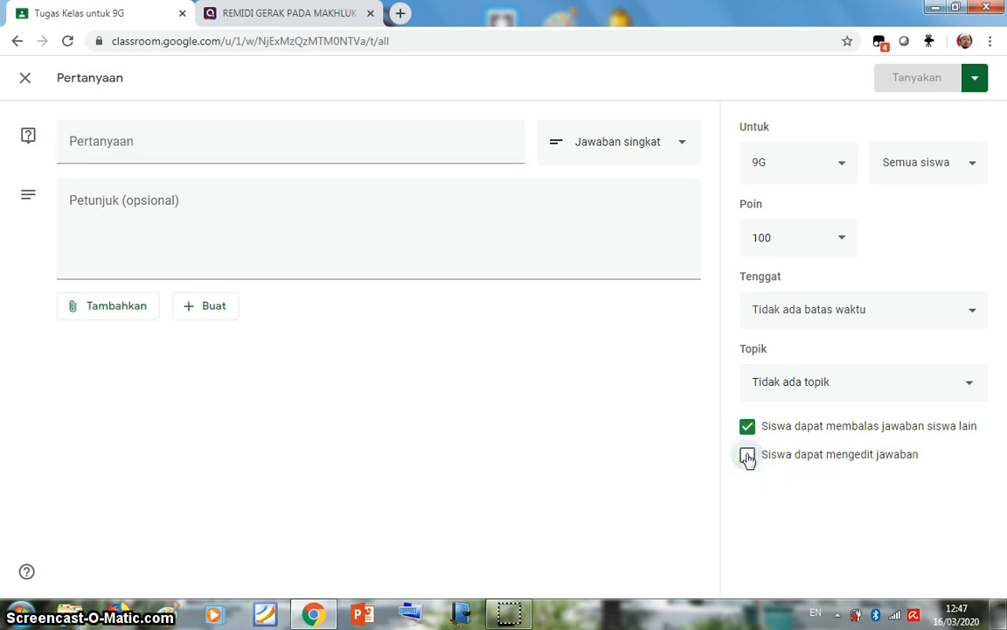
click(27, 83)
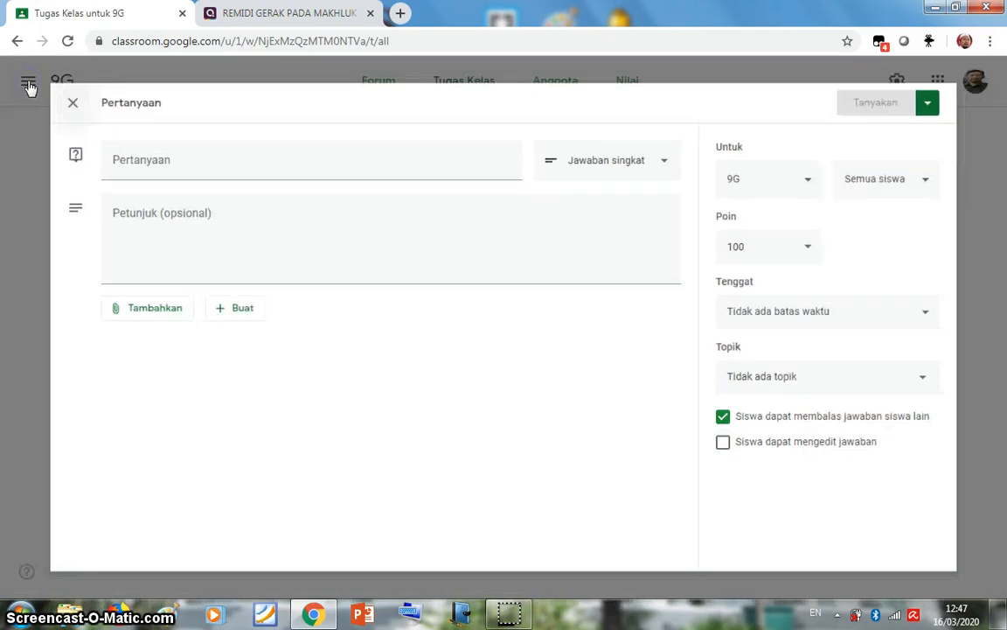
- Open a new material form for 9G, view its title, description and attachment fields, and close it without posting
click(221, 144)
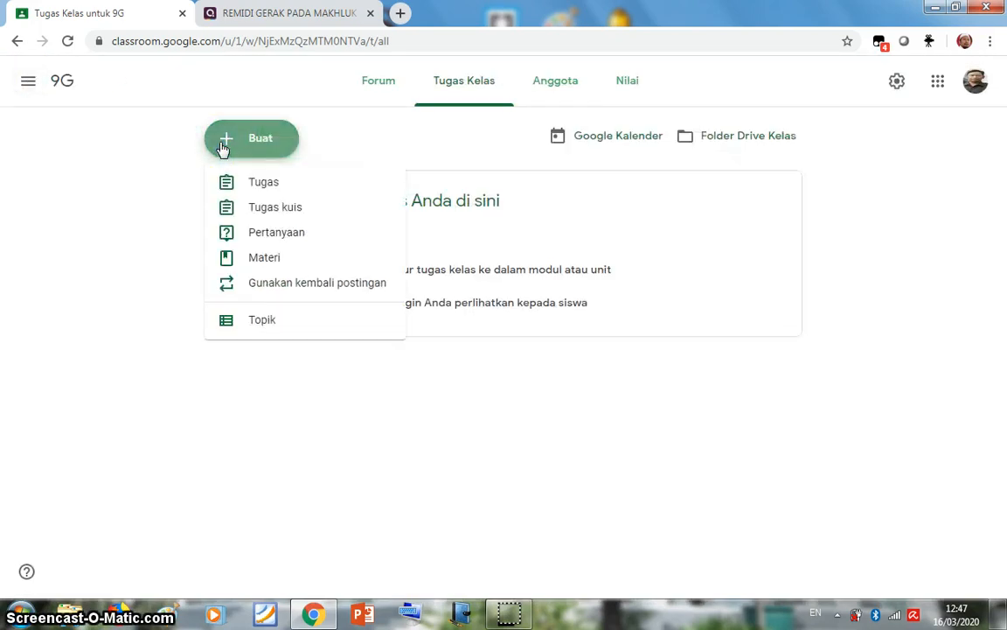
click(240, 260)
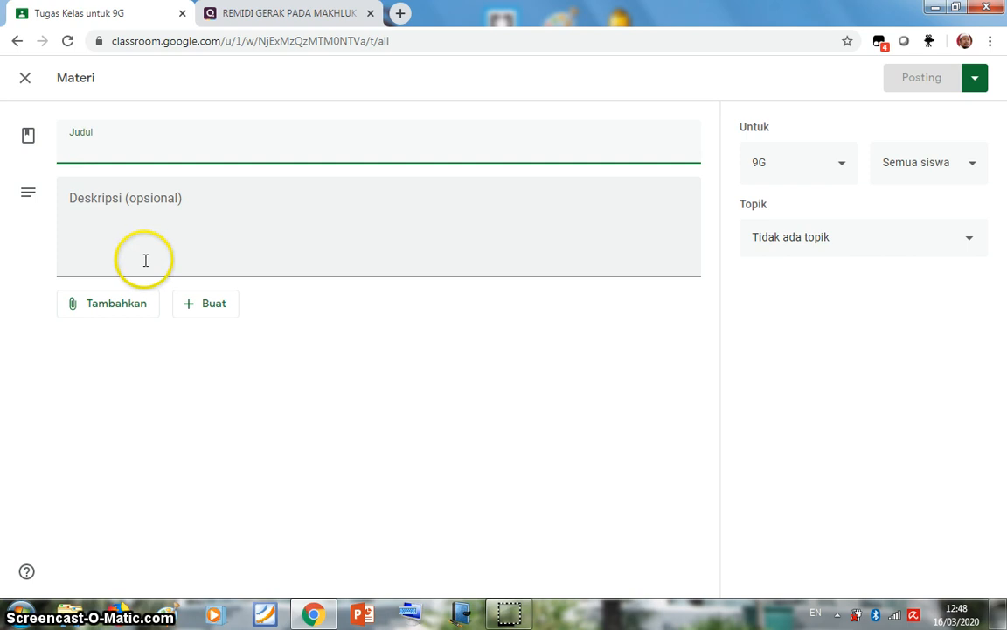
click(27, 80)
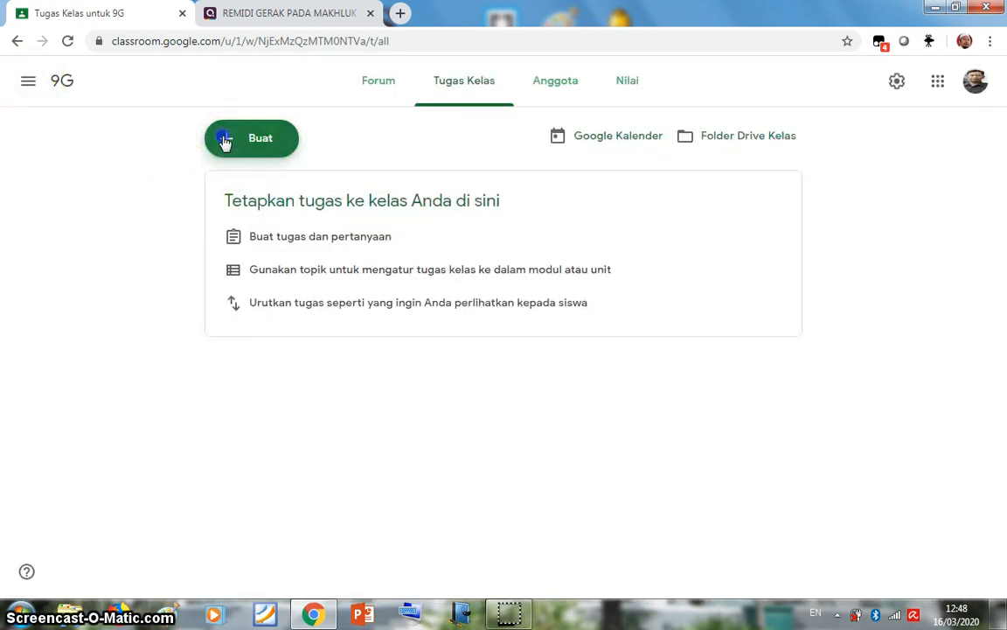
- Reuse the TTS Sitem Reproduksi post from KELAS 9J in 9G, with new copies of all attachments
click(224, 142)
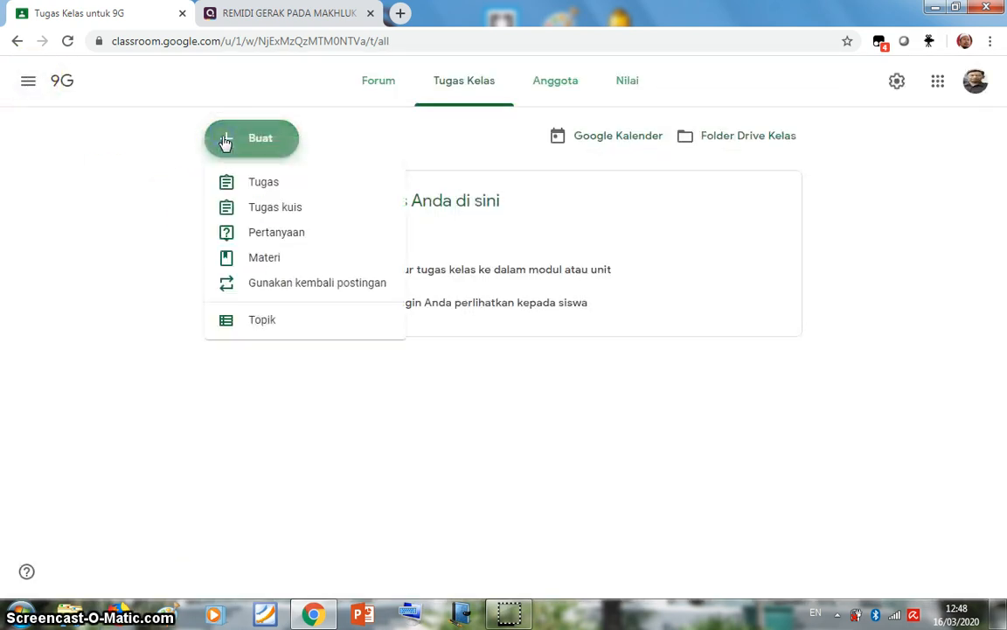
click(257, 284)
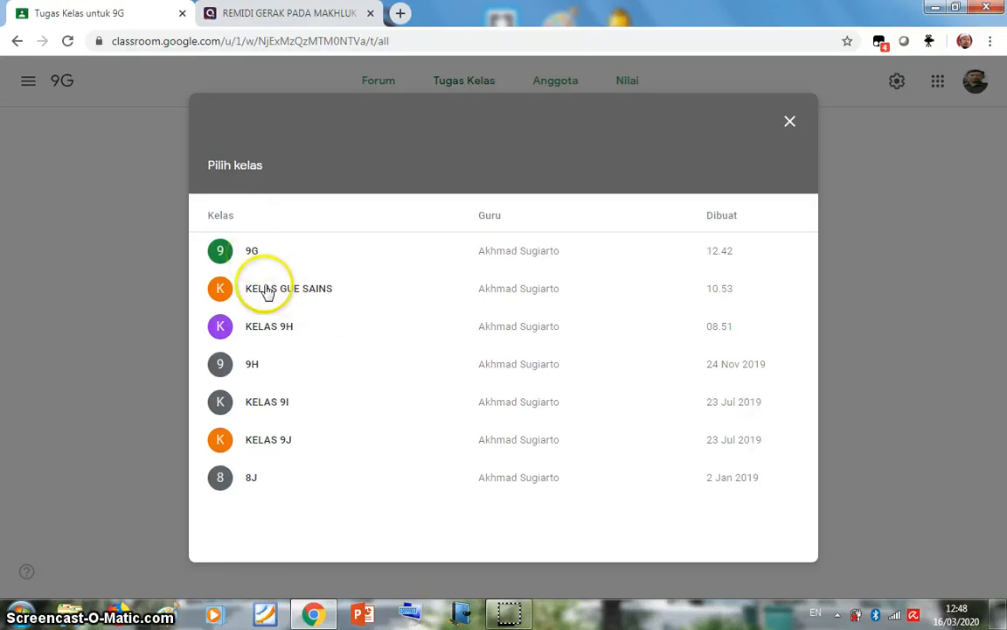
click(284, 436)
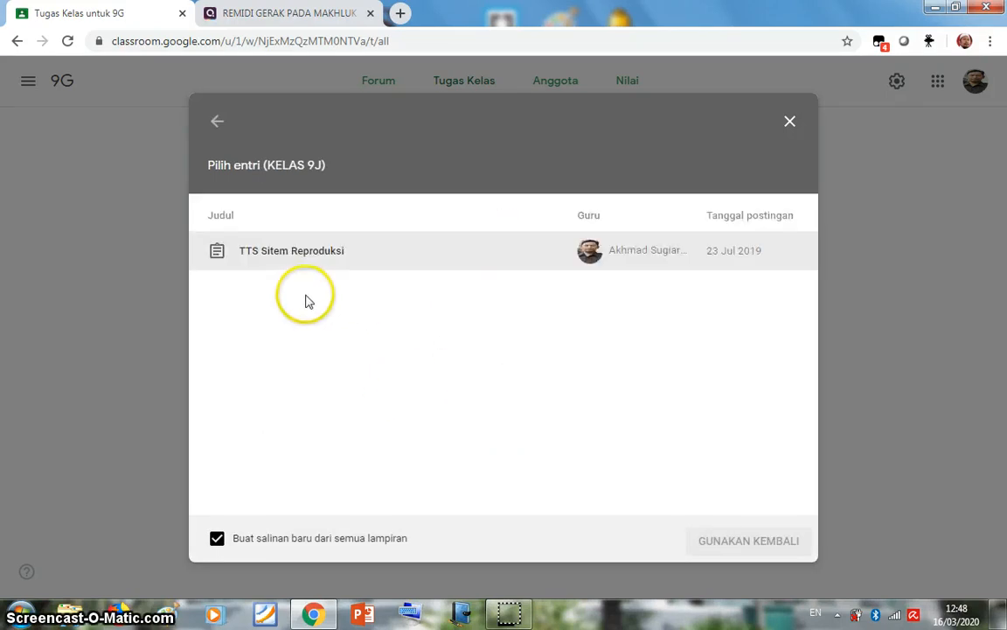
click(342, 256)
click(737, 547)
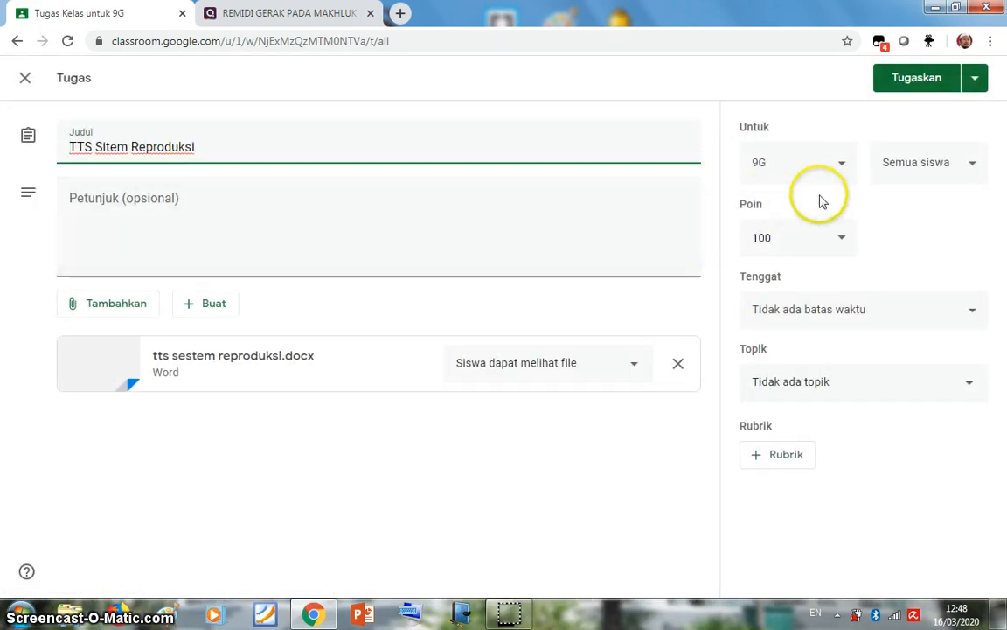
- Add KELAS GUE SAINS as a recipient alongside 9G and assign TTS Sitem Reproduksi, with students able to view the attached file
click(839, 167)
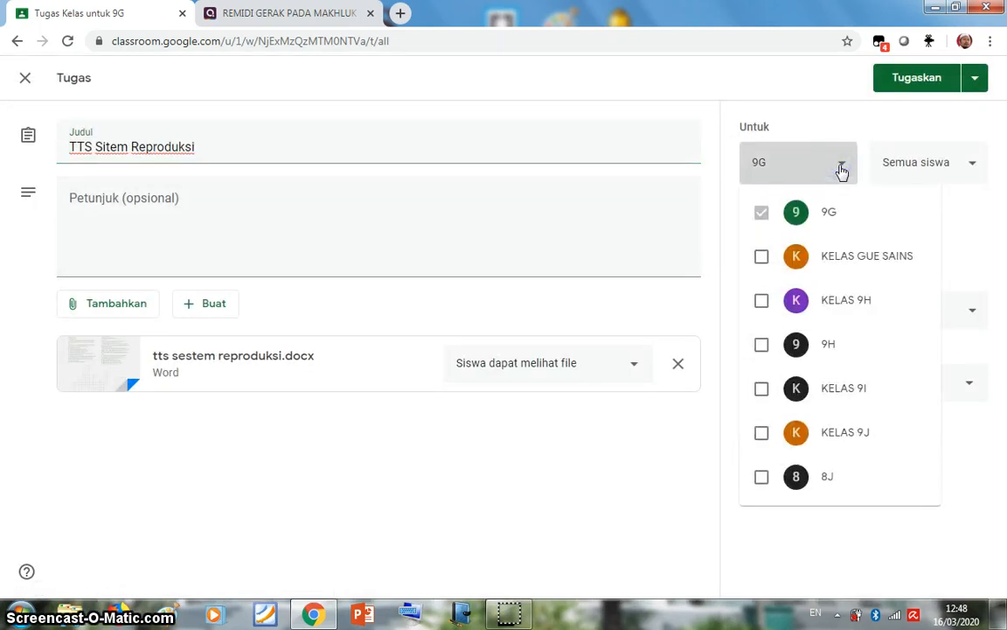
click(835, 214)
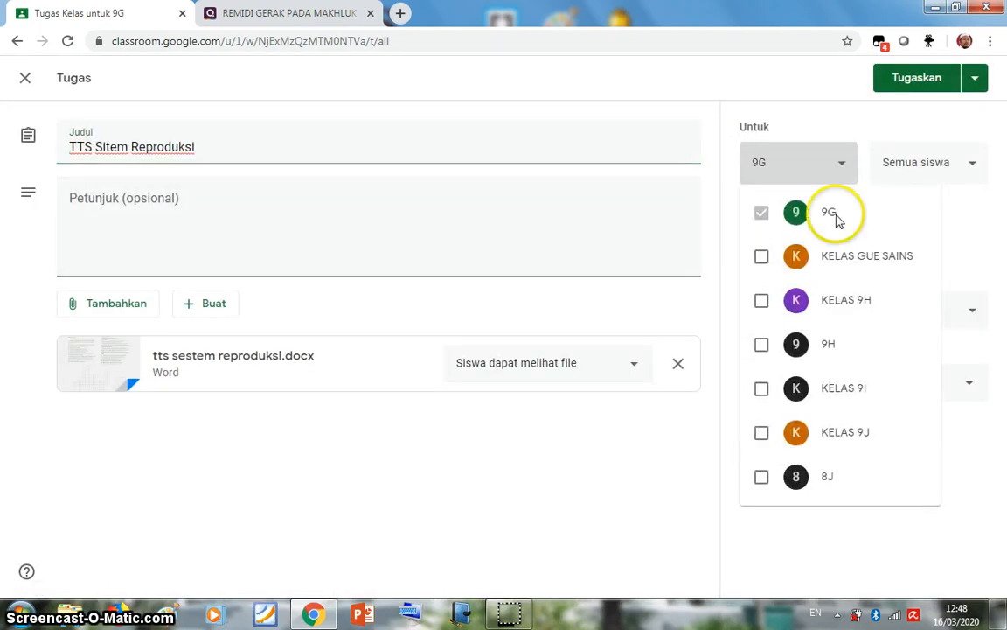
click(830, 272)
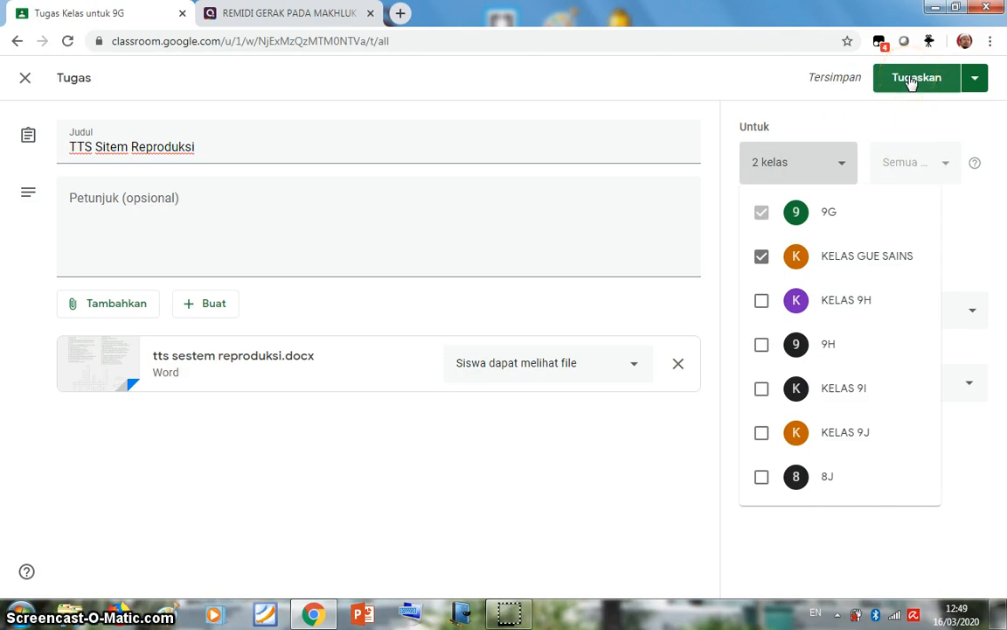
click(632, 373)
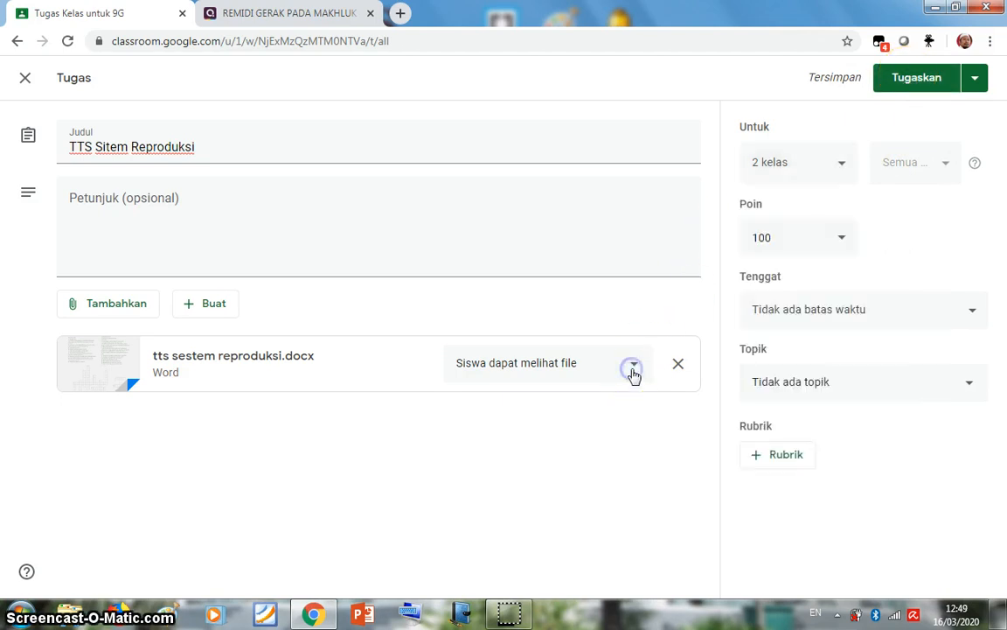
click(633, 366)
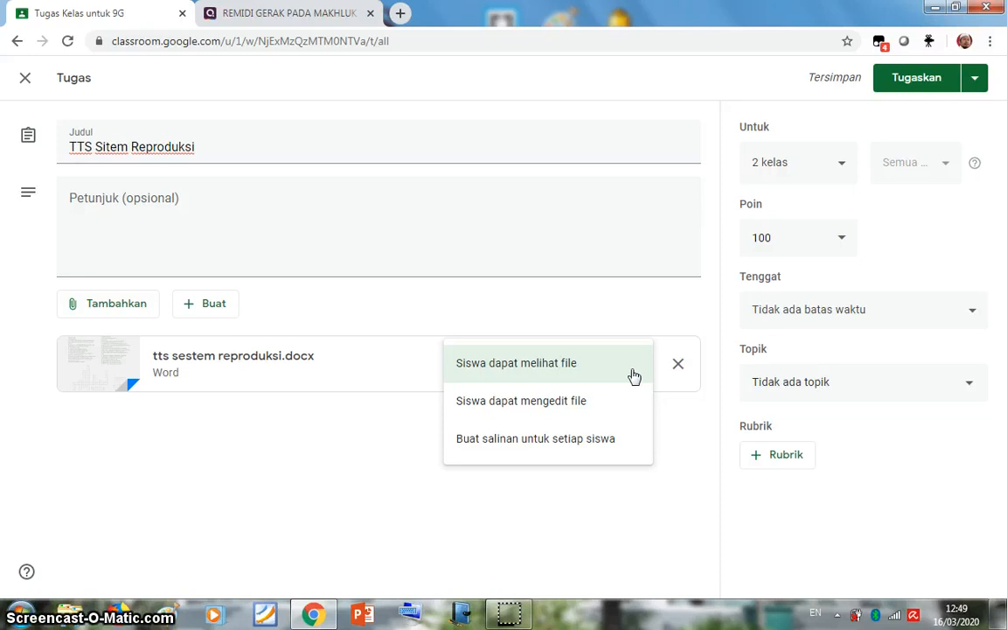
click(924, 88)
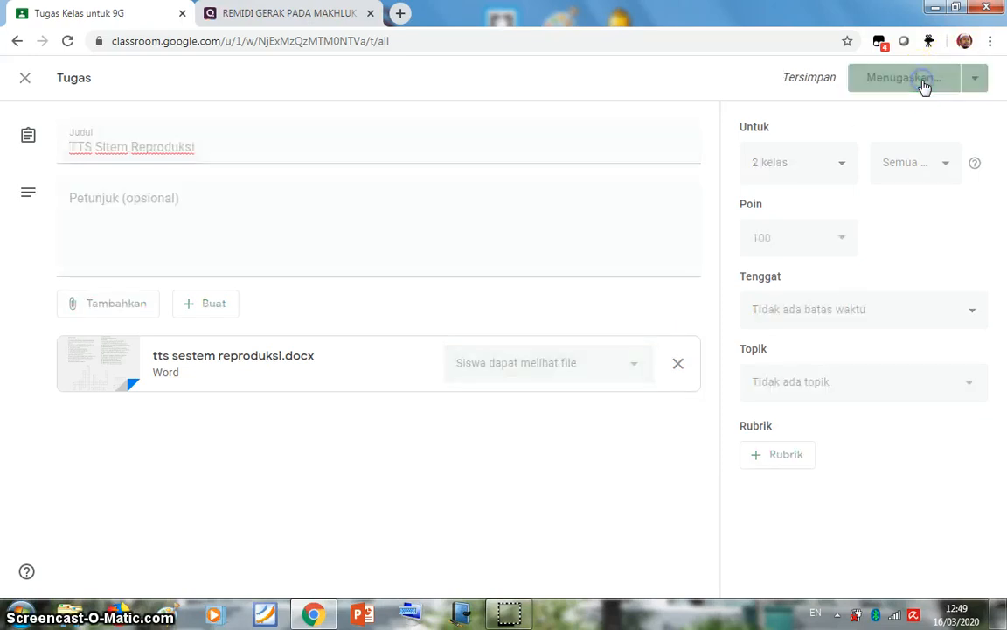
- Switch to Quizizz to close the quiz's share dialog, and return to the 9G classwork in Google Classroom
click(297, 12)
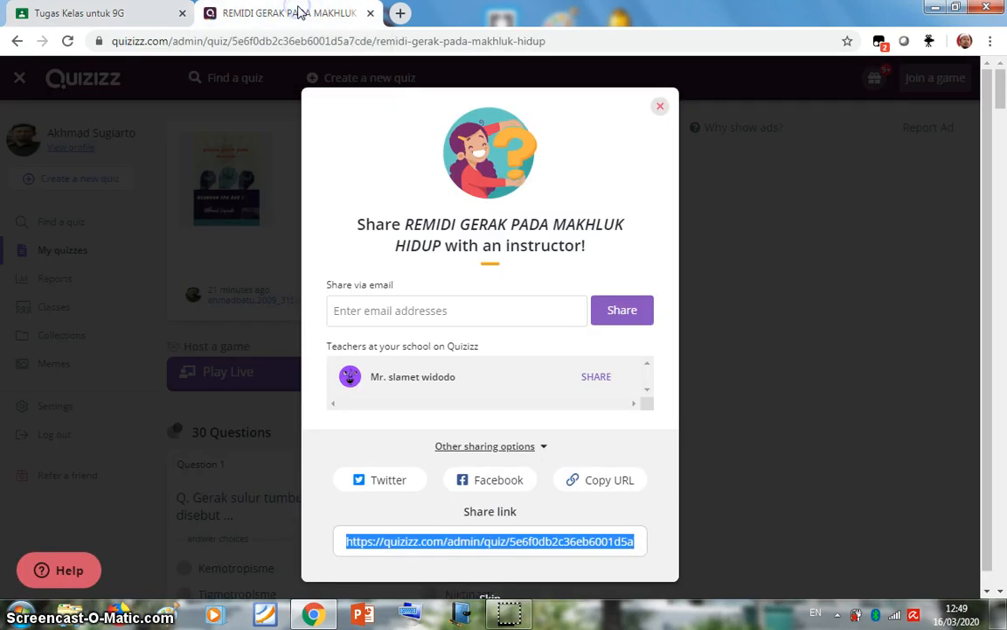
click(660, 106)
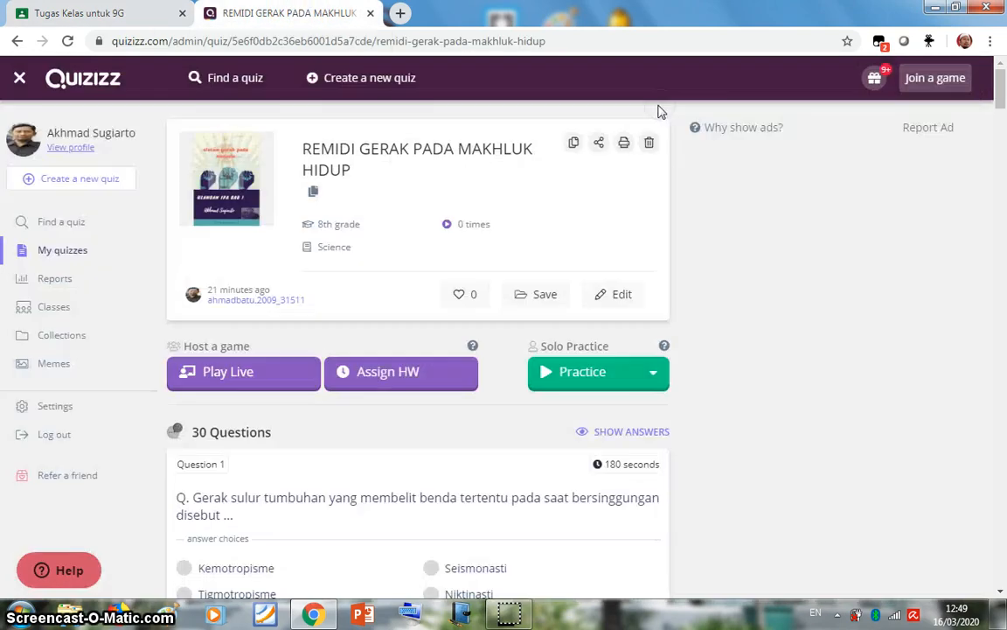
click(144, 15)
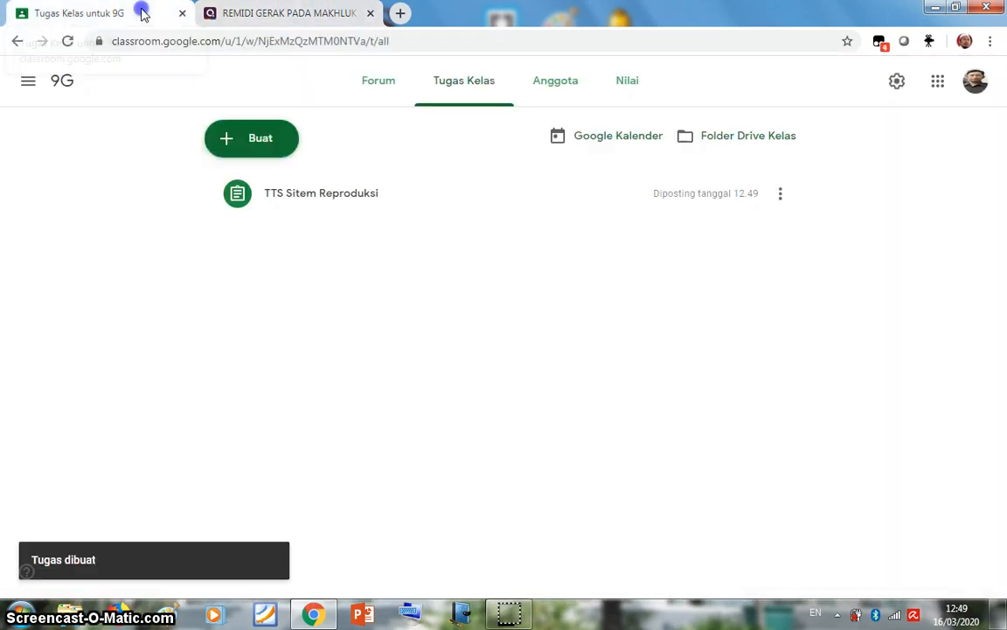
- View the members of 9G, and switch to the class KELAS 9J to view its member list
click(556, 87)
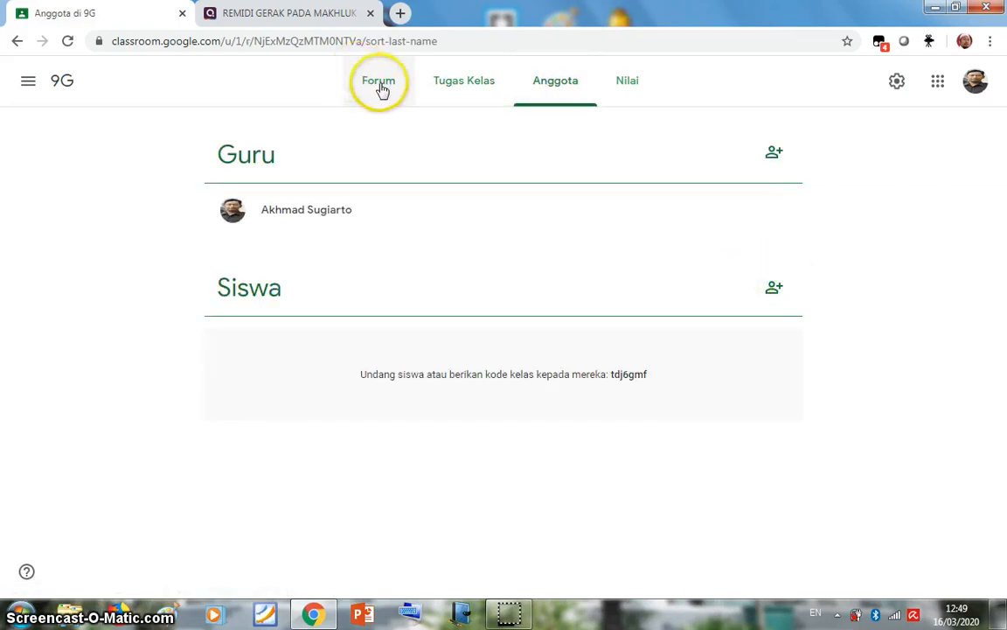
click(28, 81)
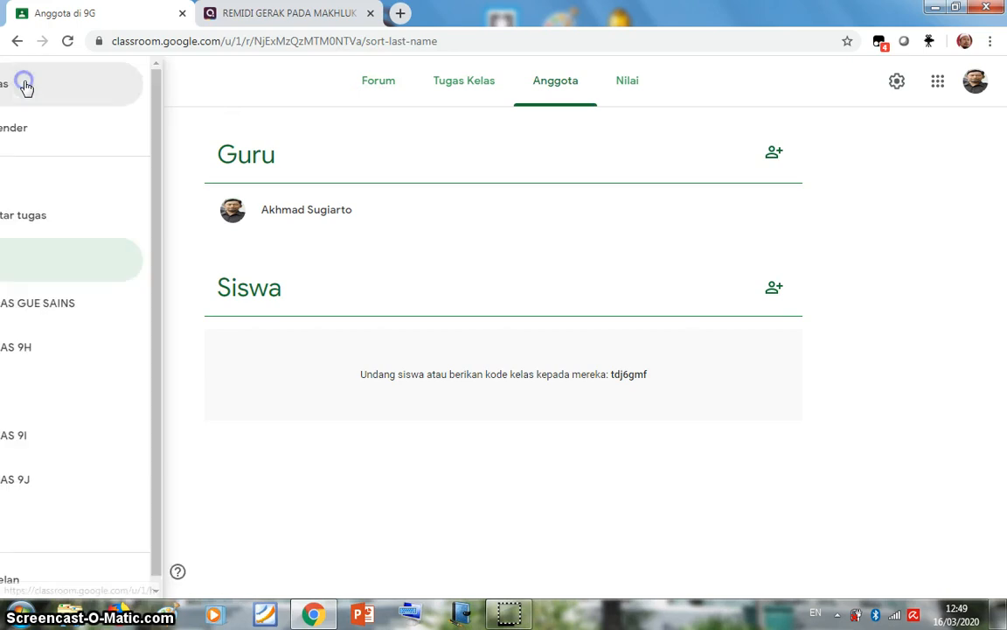
click(90, 477)
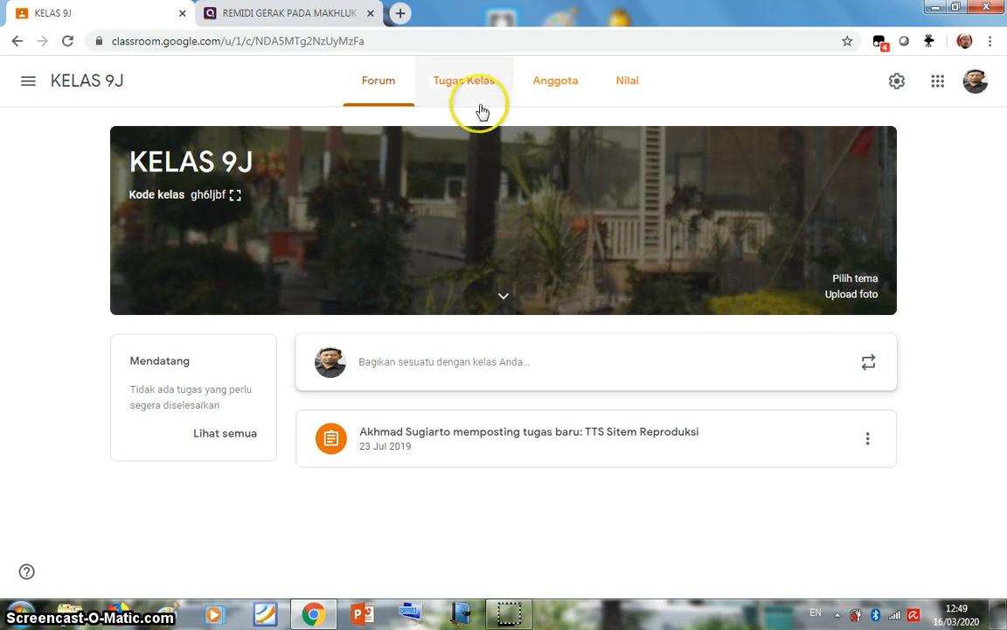
click(551, 89)
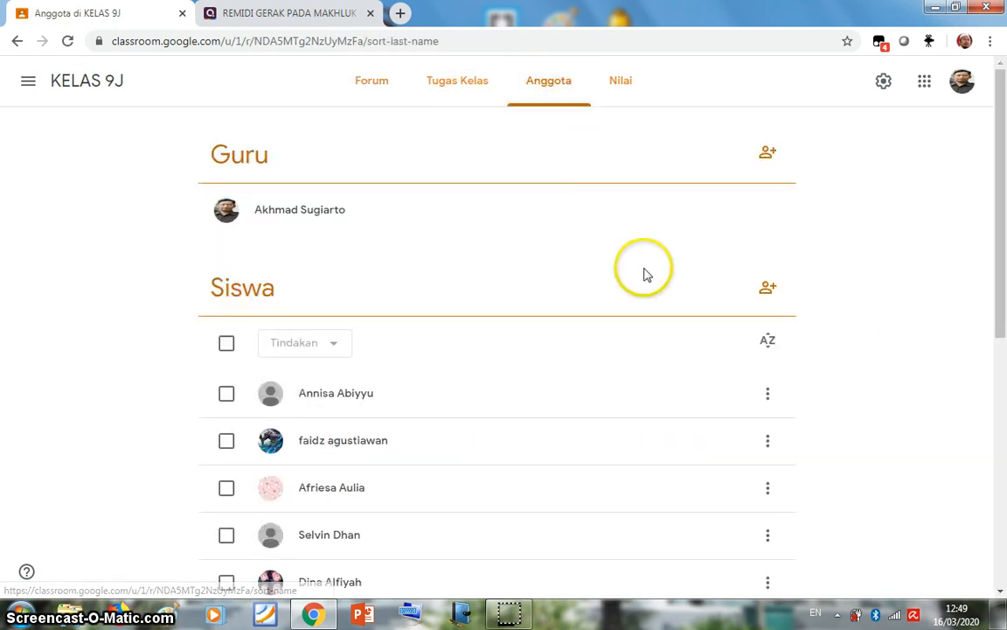
- Look at the action available for the first student in the KELAS 9J member list
click(766, 399)
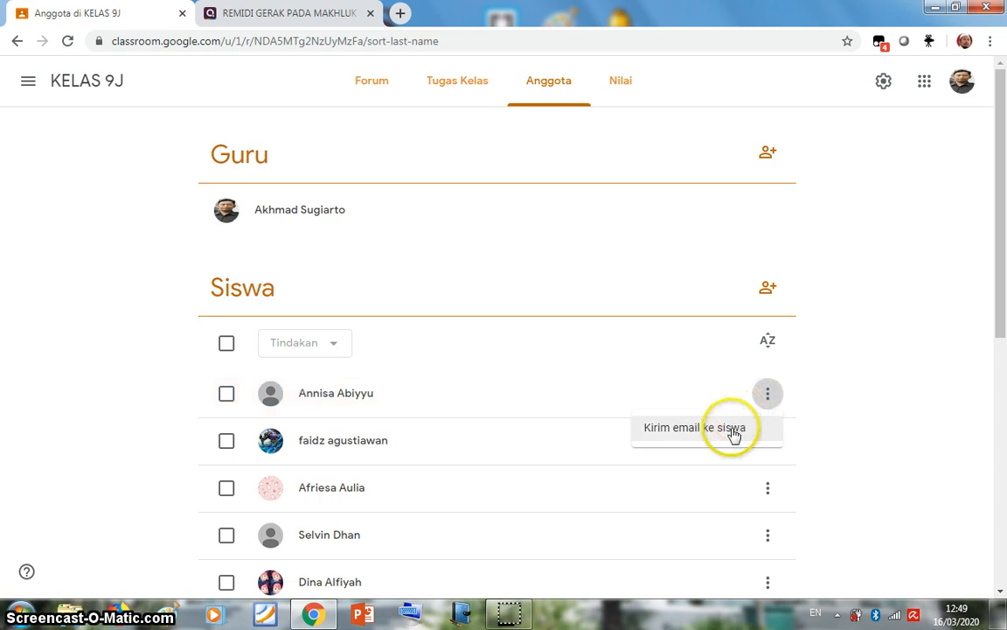
click(767, 395)
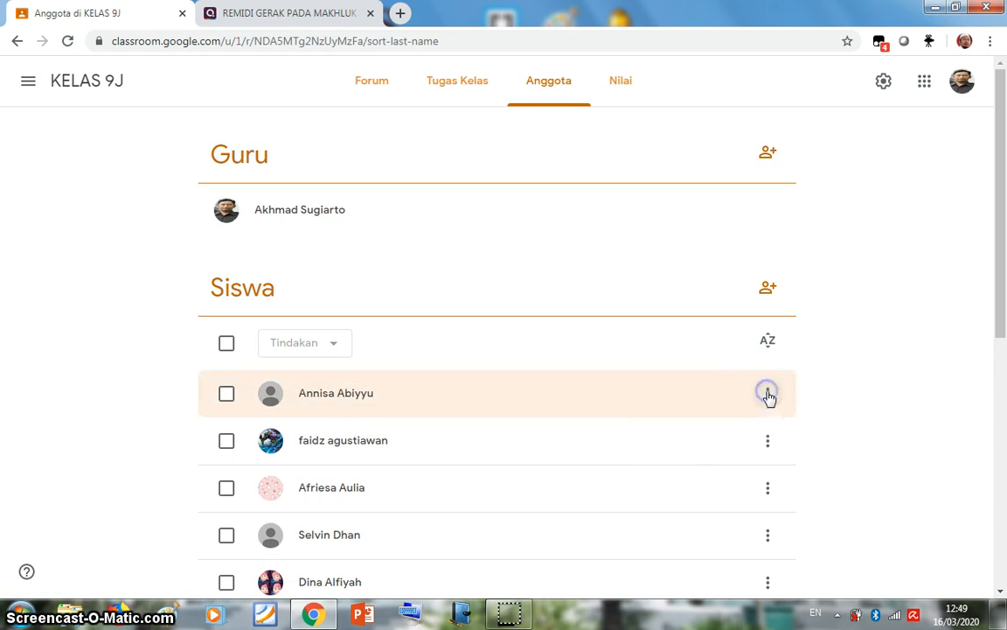
click(767, 396)
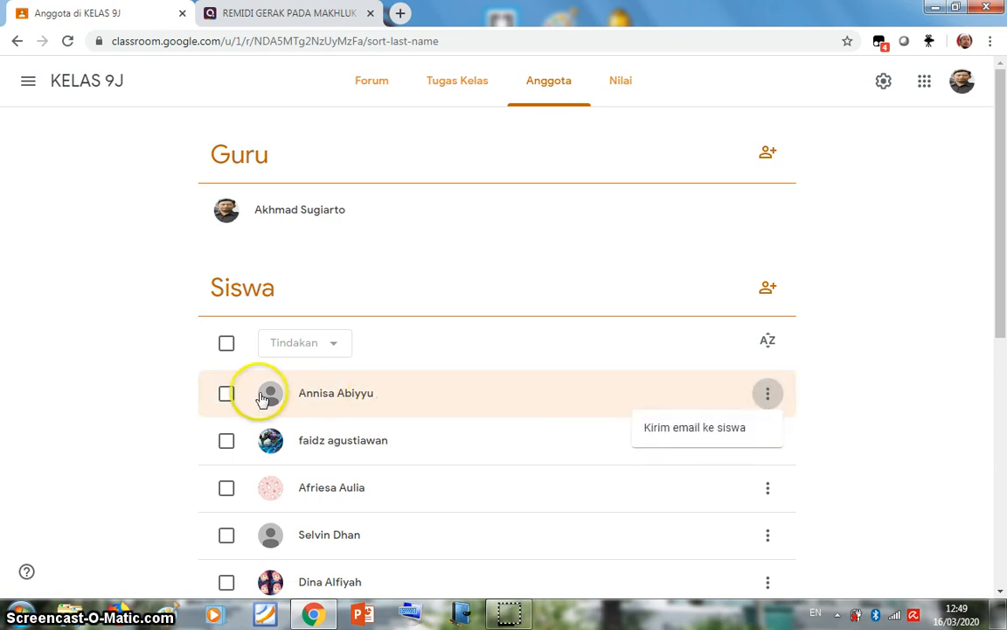
- Open the KELAS 9J gradebook, view the edit form of the TTS Sitem Reproduksi assignment, and close it without saving
click(226, 394)
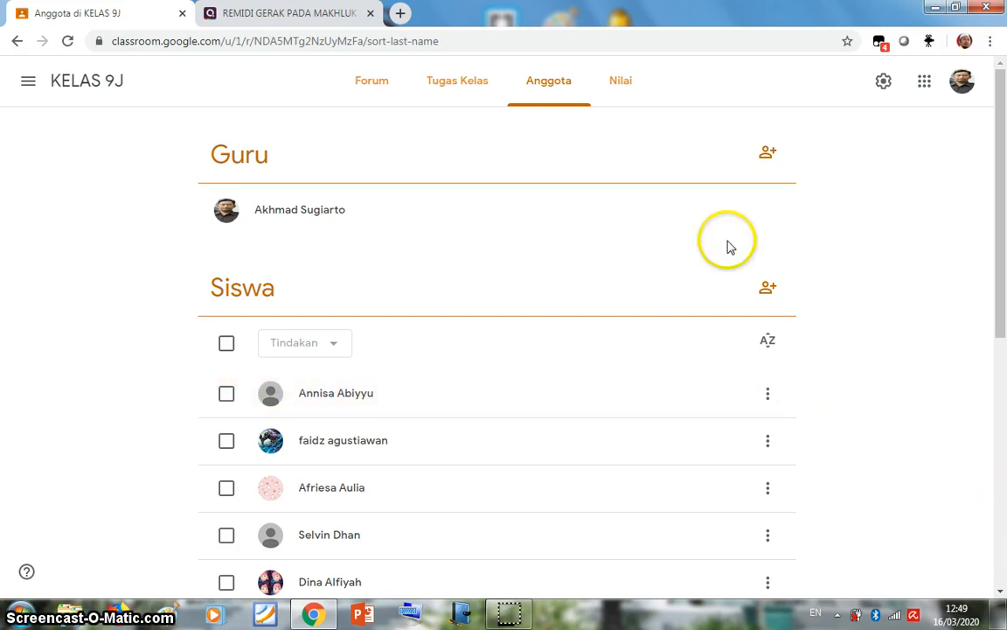
click(623, 79)
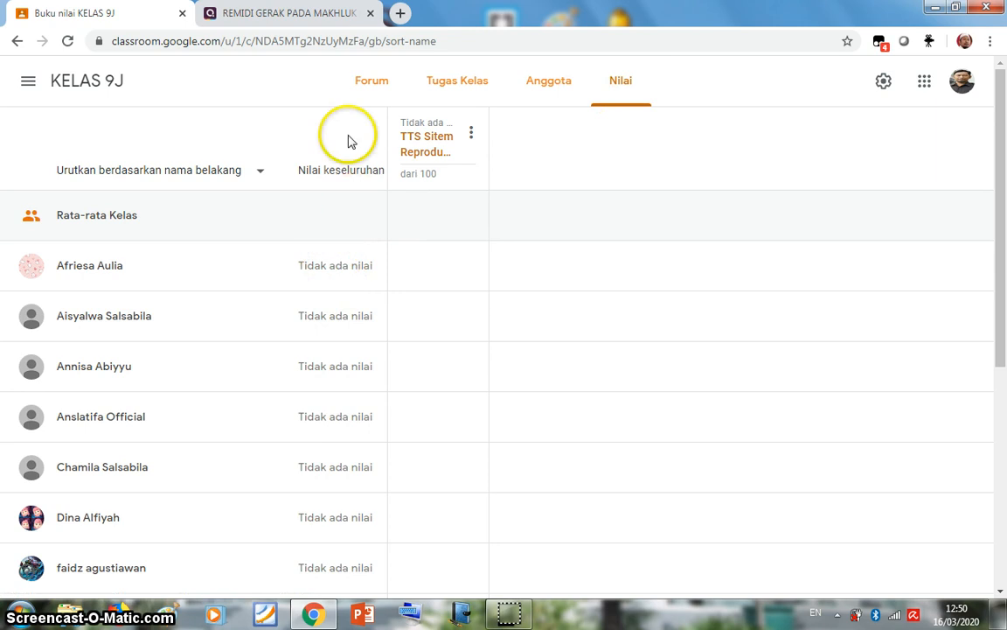
click(472, 135)
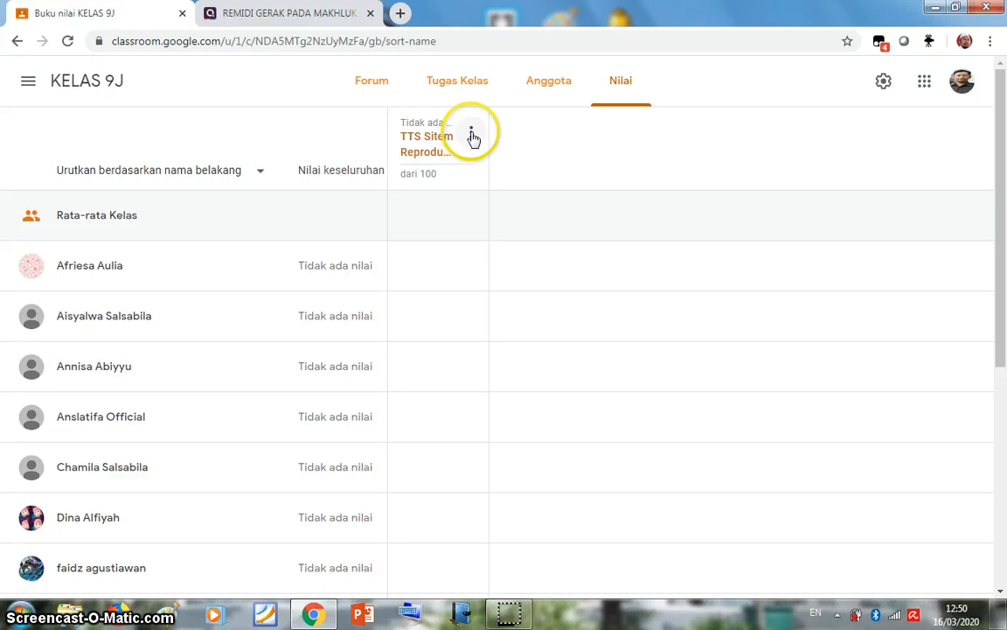
click(387, 170)
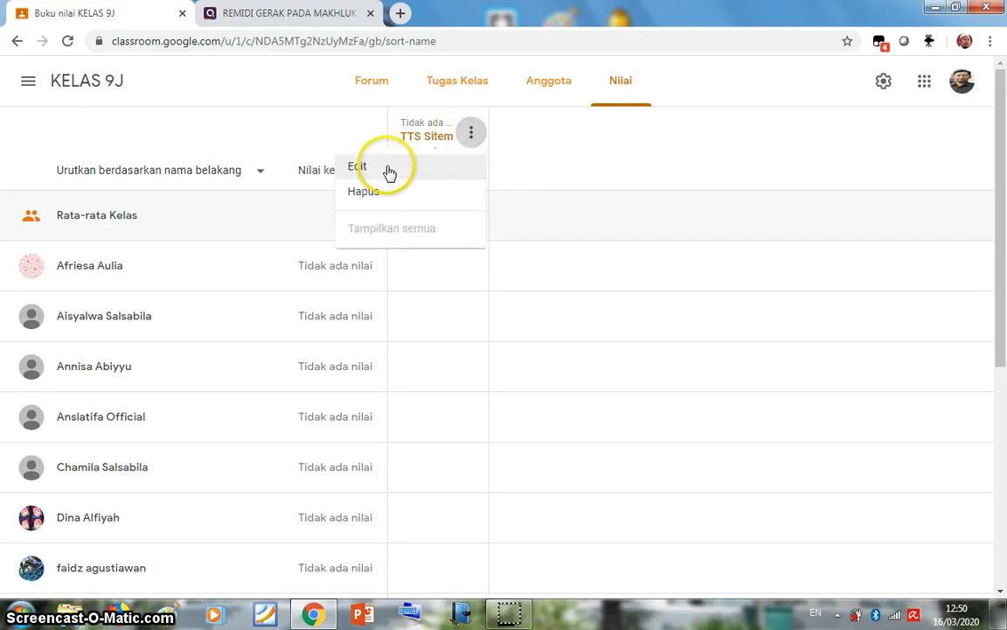
click(435, 186)
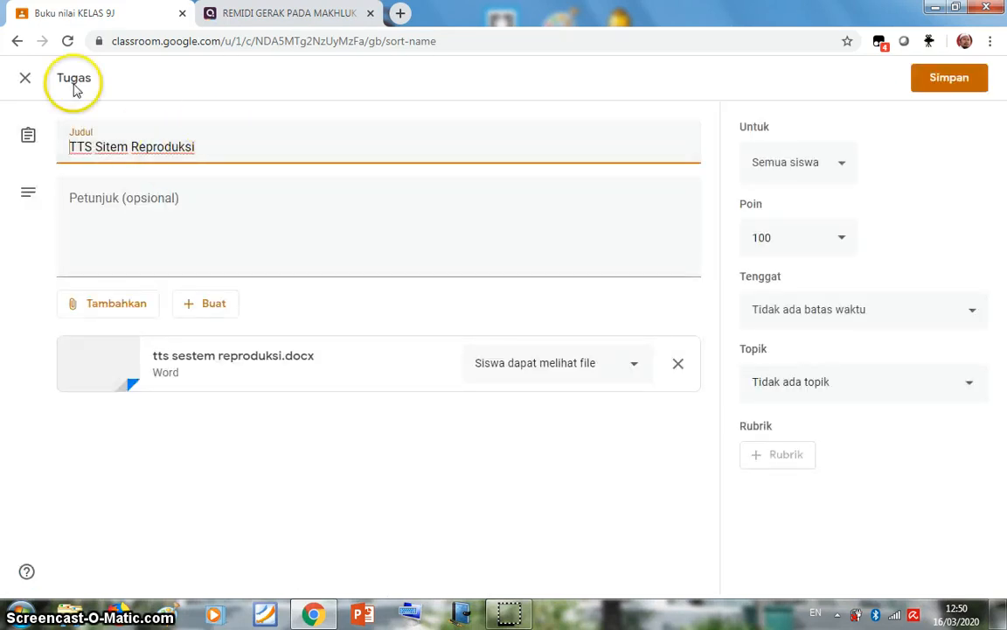
click(26, 81)
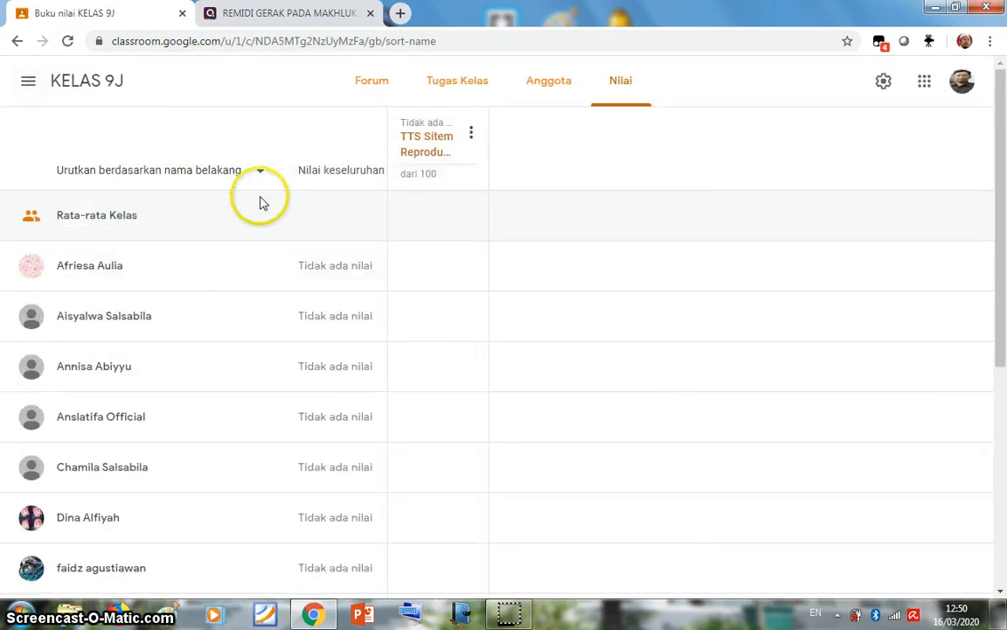
- Enter a draft grade of 90 for the first listed student on TTS Sitem Reproduksi, and look through the gradebook's student list
click(413, 272)
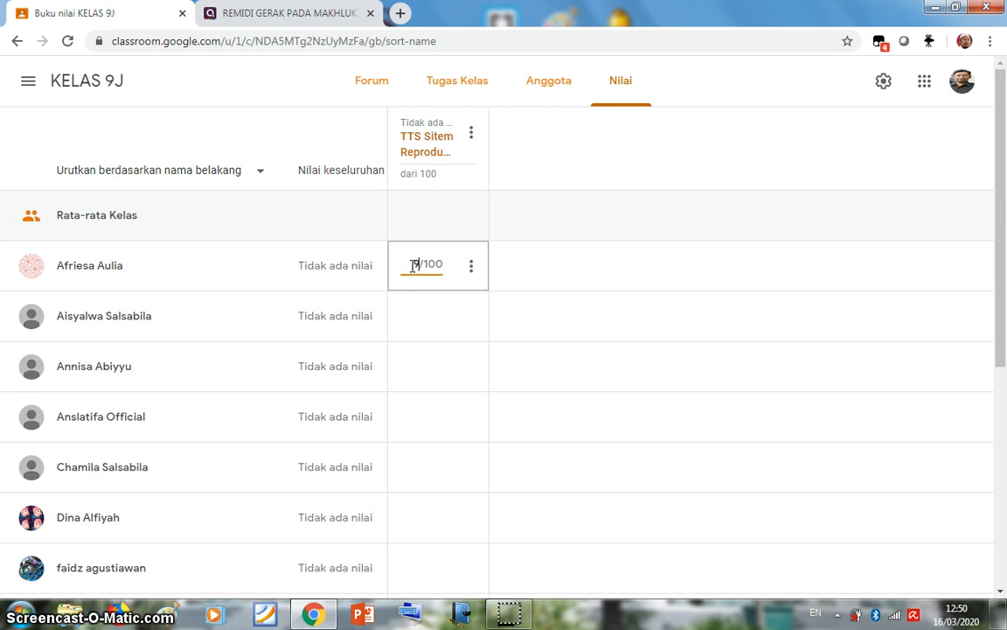
click(470, 267)
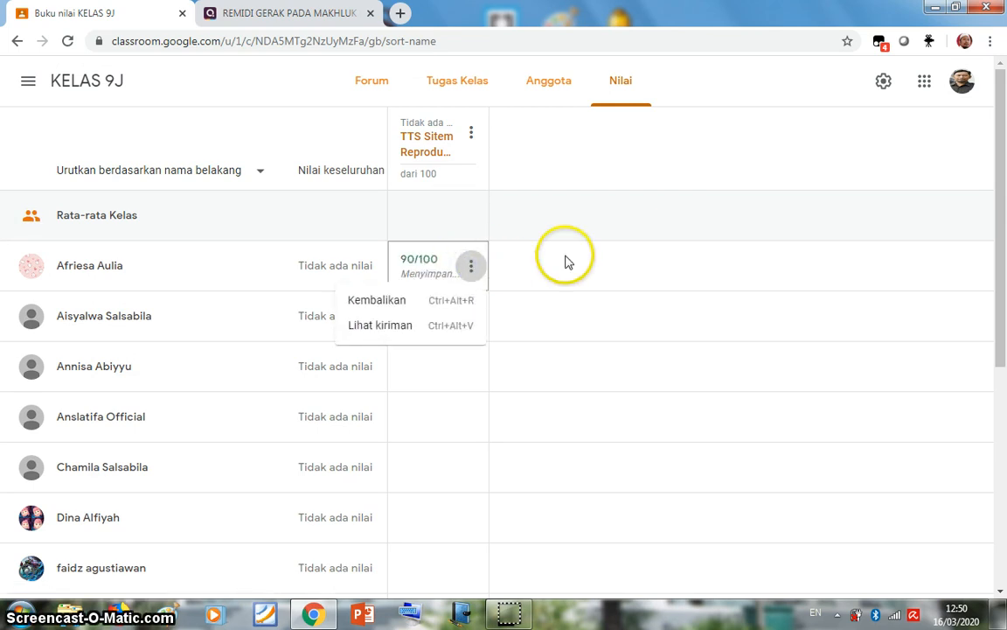
click(885, 86)
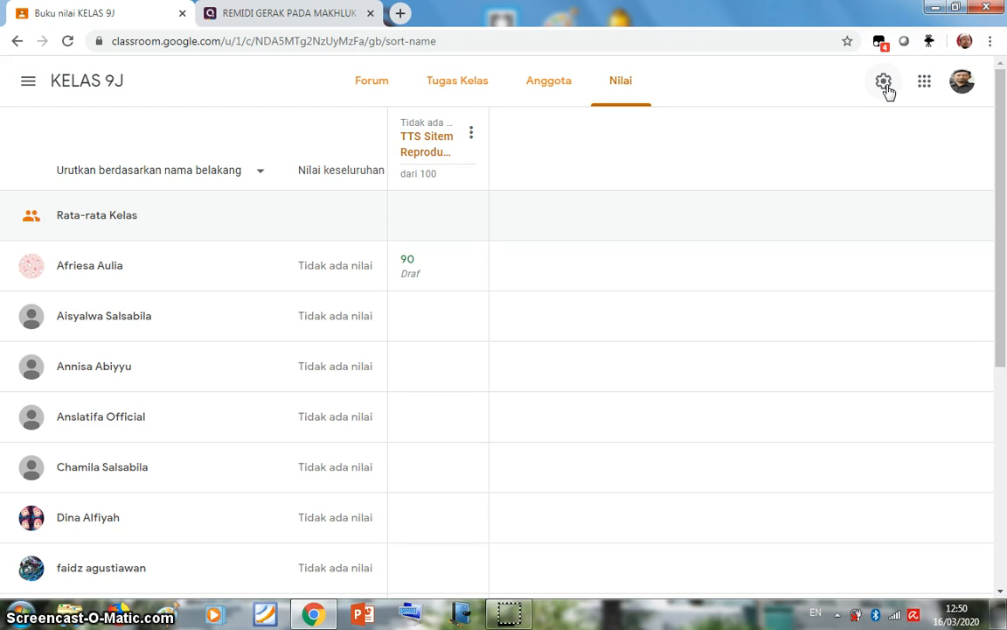
click(1001, 567)
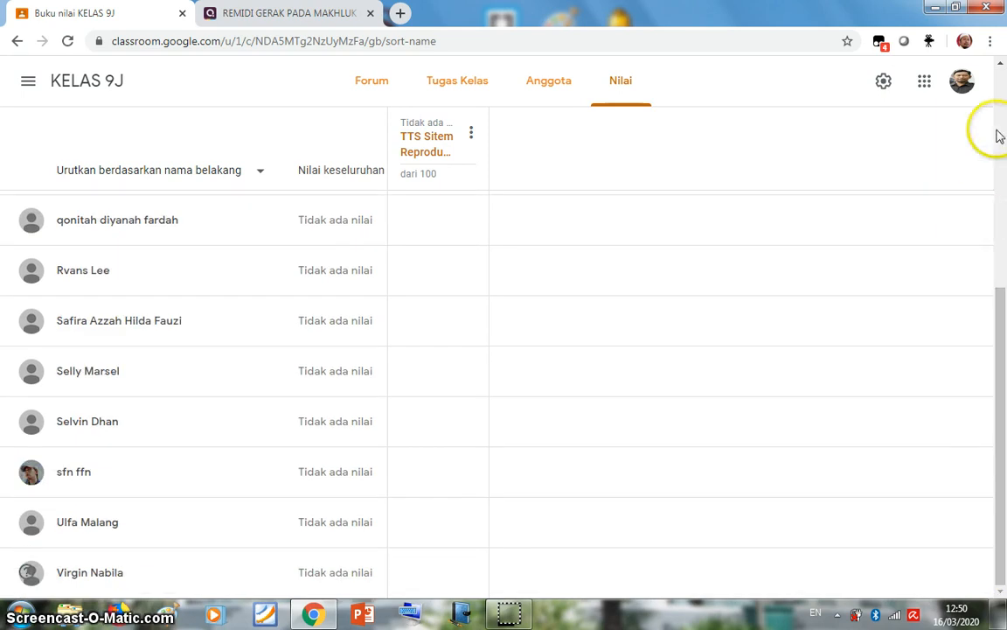
click(1003, 103)
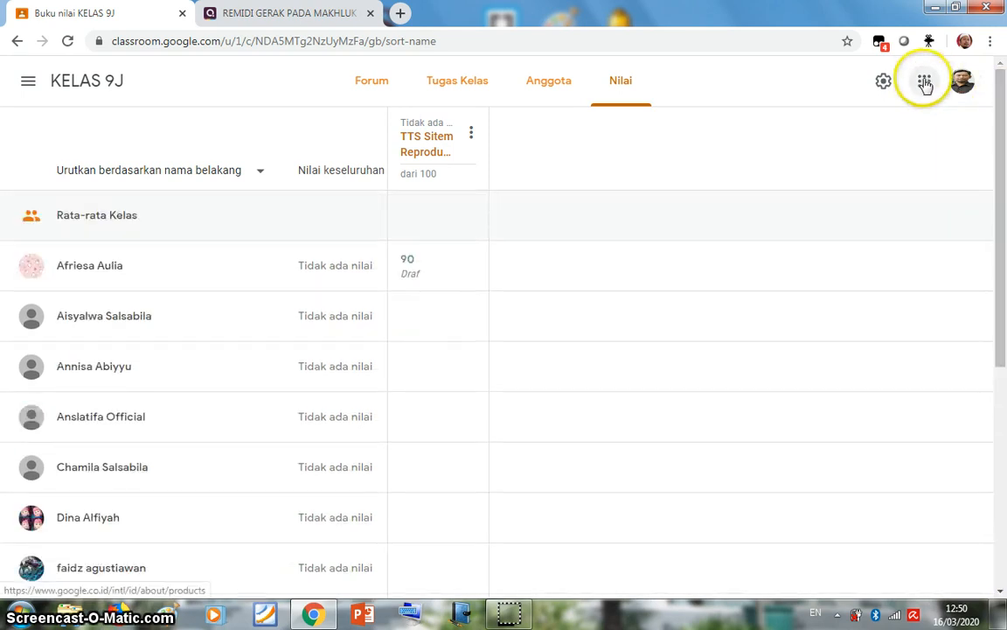